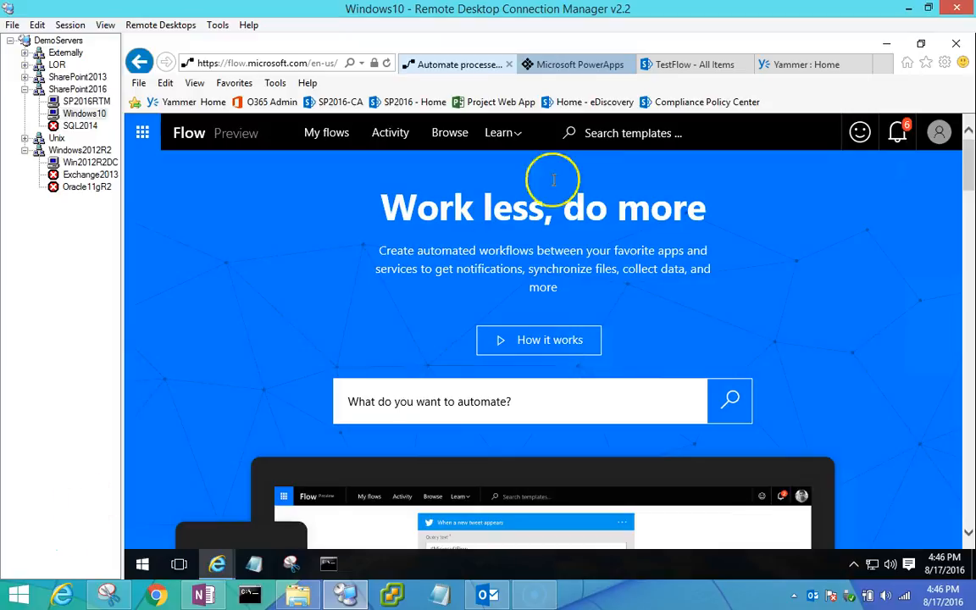
View the TestFlow list, check the web applications on the SP2016RTM server, and return to the Windows10 session.
click(677, 68)
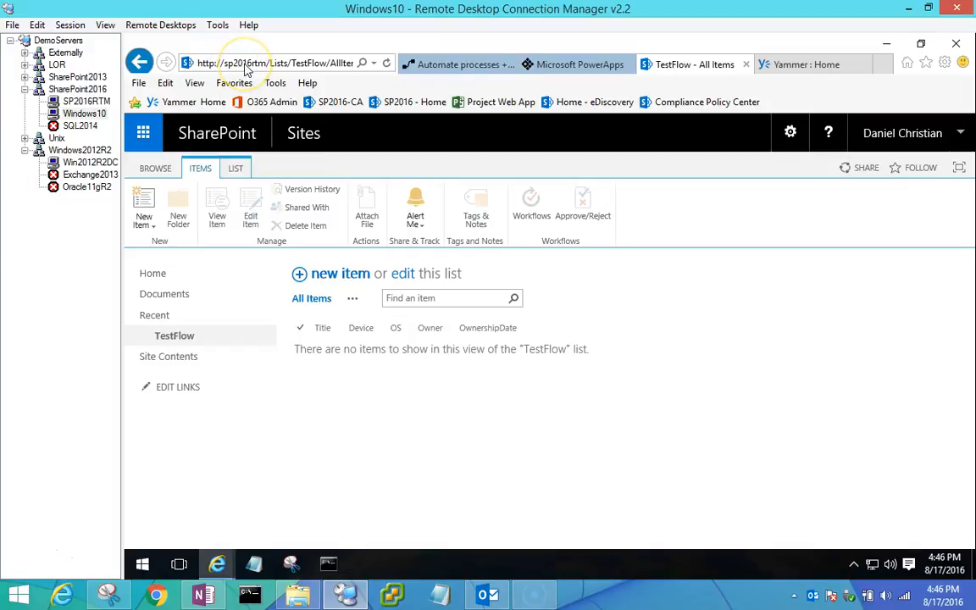
click(93, 102)
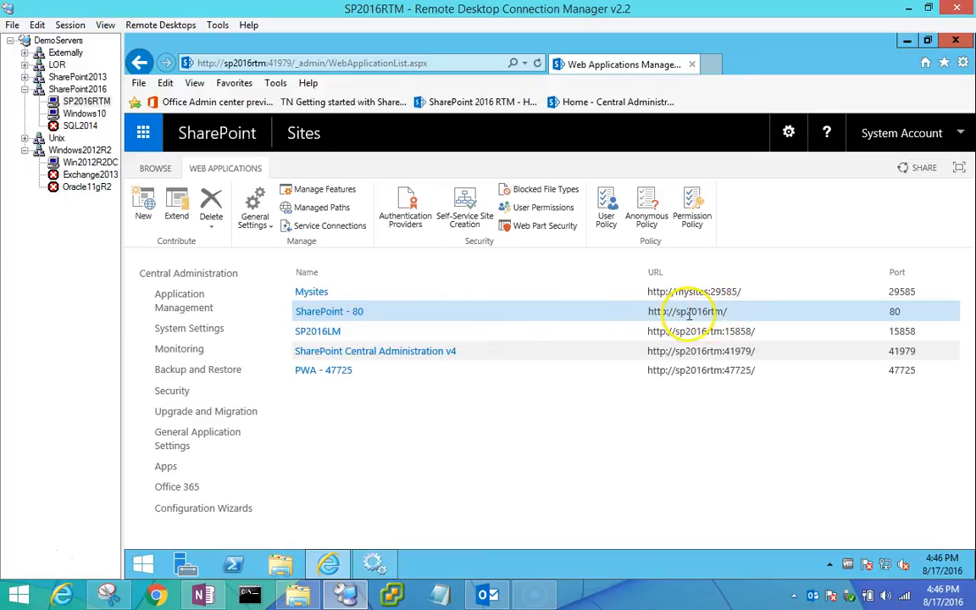
click(90, 102)
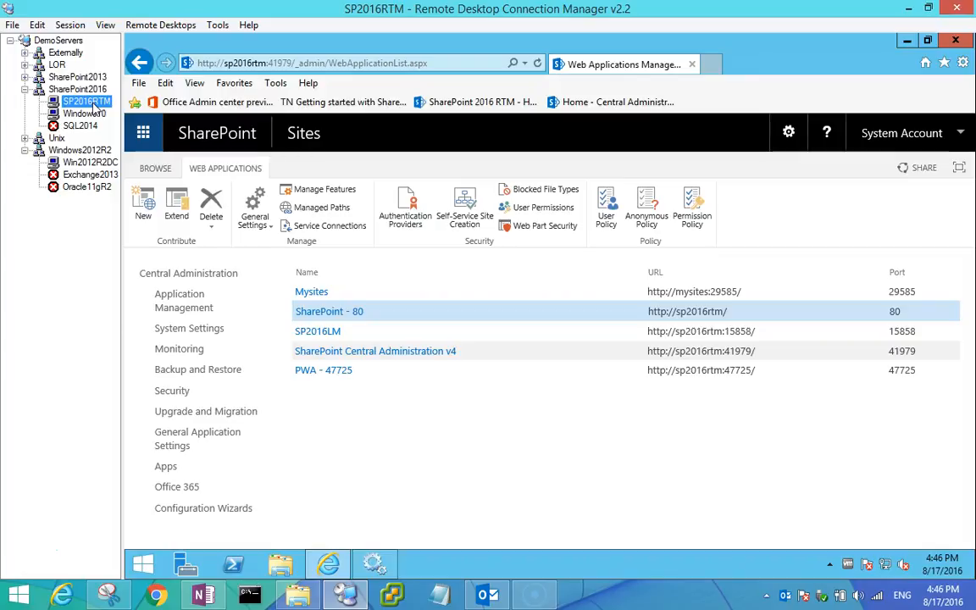
click(85, 123)
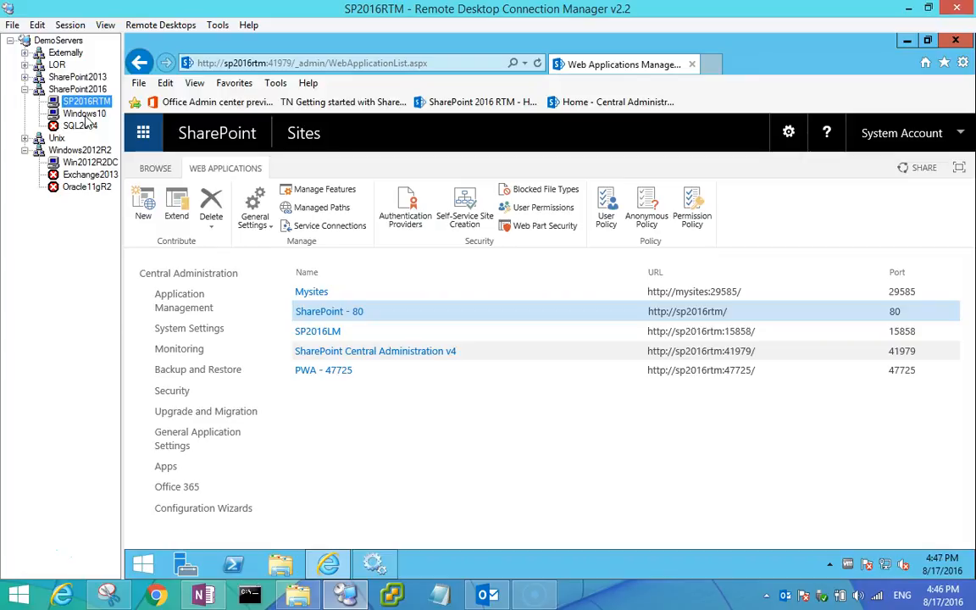
click(84, 115)
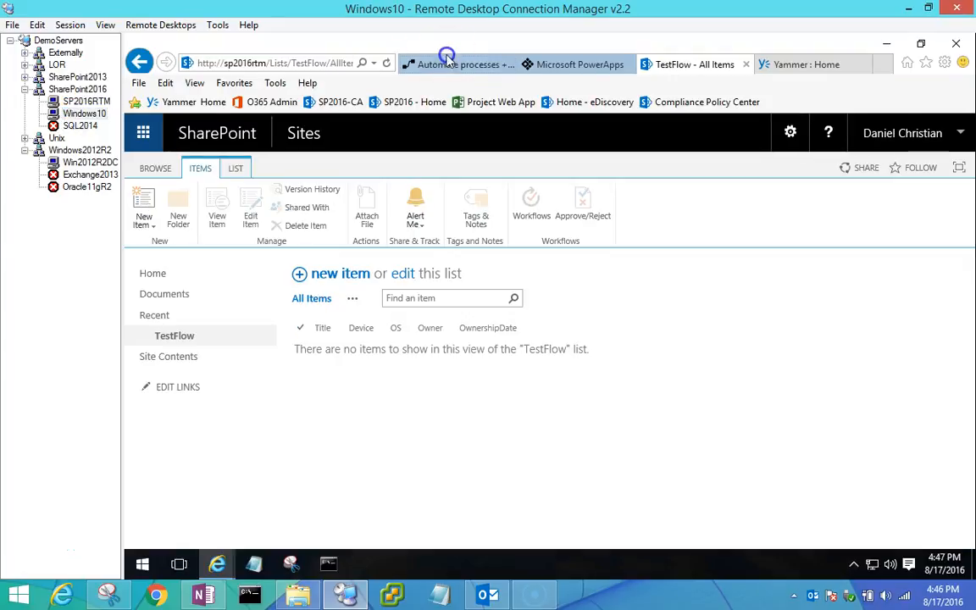
From the Flow home page, switch to PowerApps and examine the Test-8162016-4 gateway's details, users and connections.
click(447, 57)
click(200, 219)
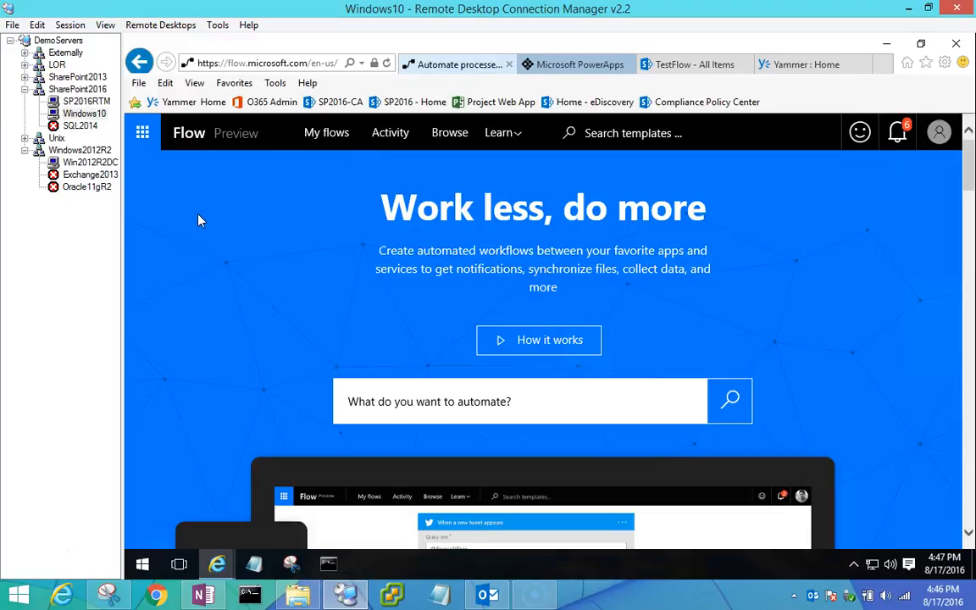
click(567, 65)
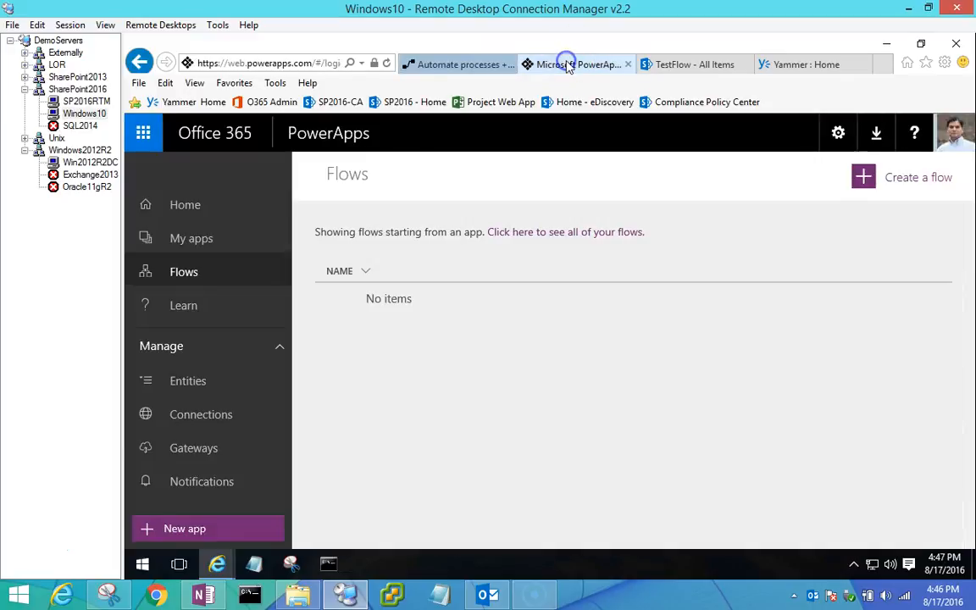
click(226, 452)
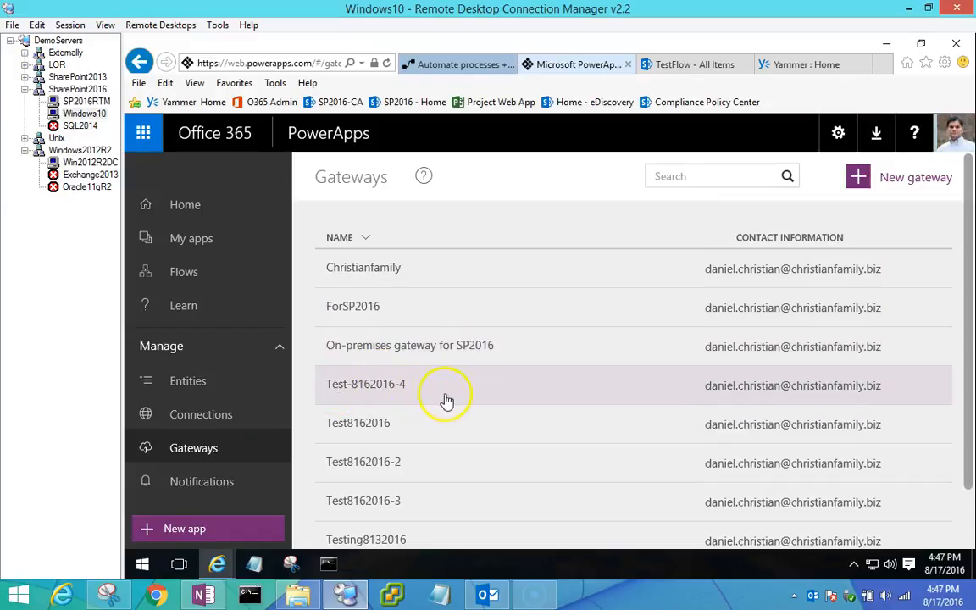
click(369, 395)
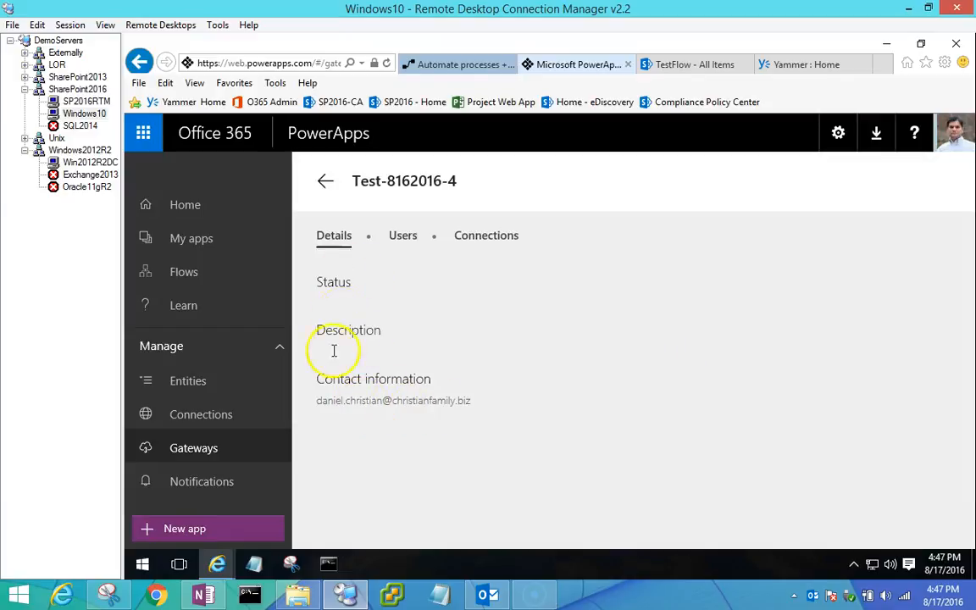
click(405, 236)
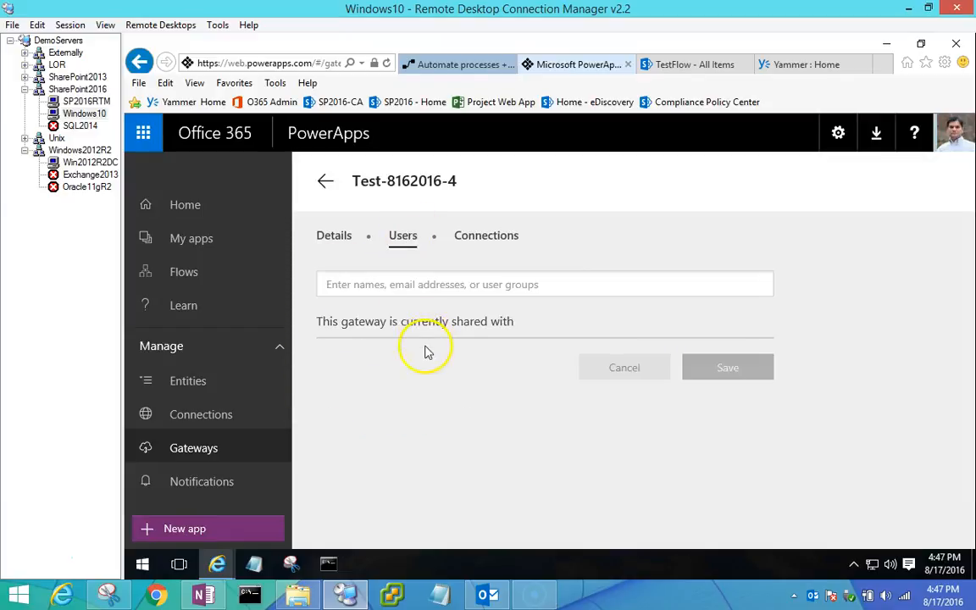
click(509, 238)
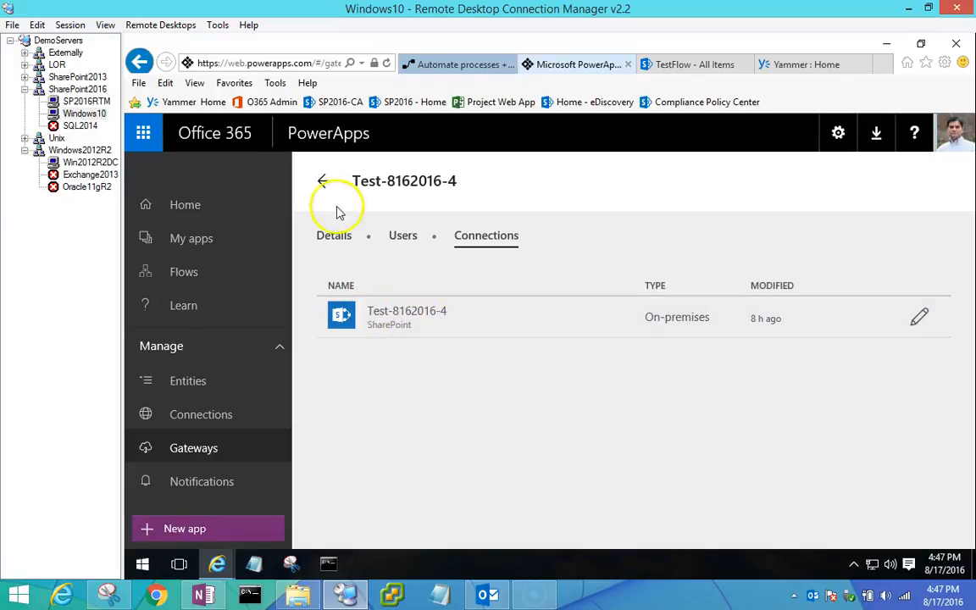
click(325, 181)
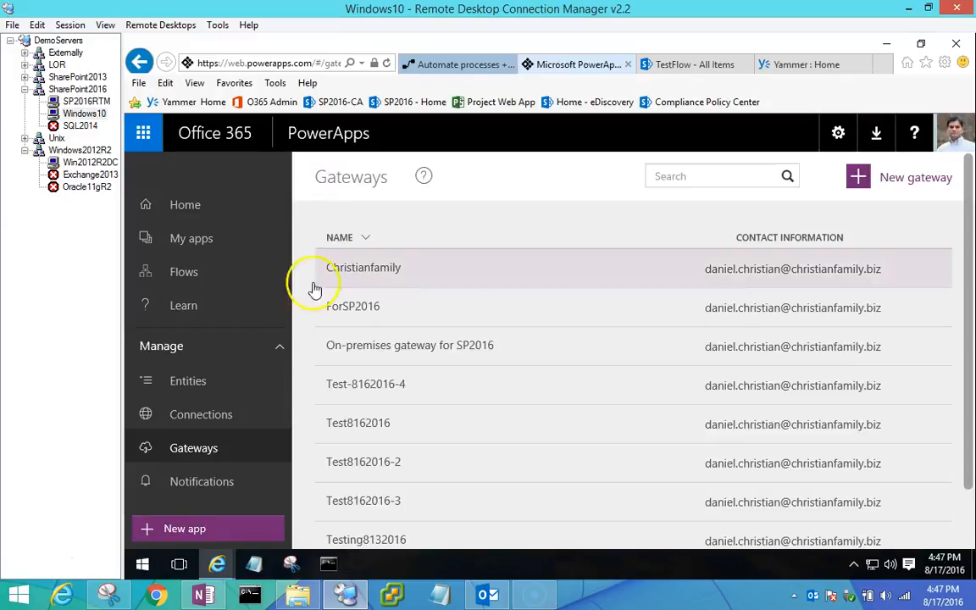
Review the PowerApps connections, and show the list of existing flows in Microsoft Flow.
click(228, 426)
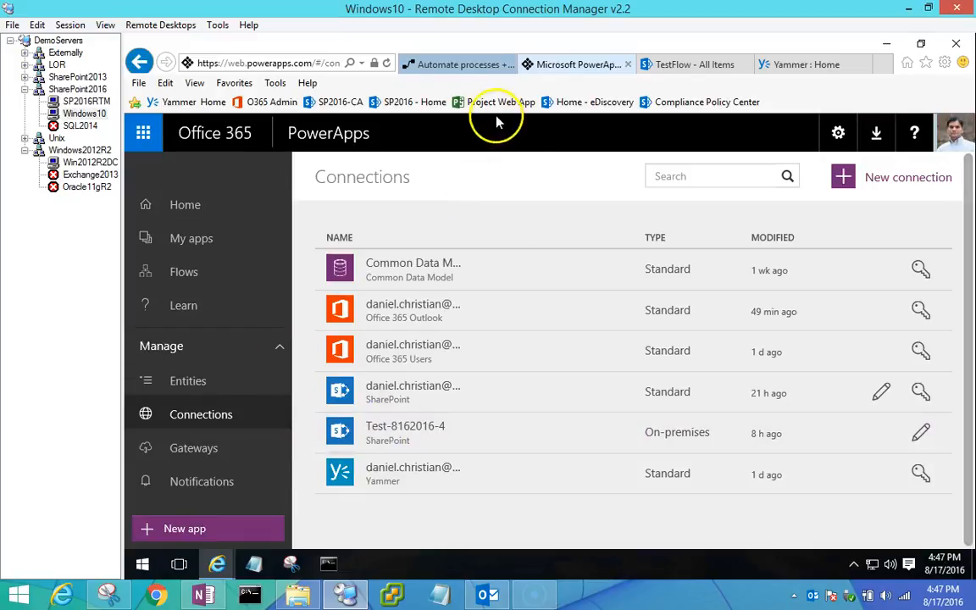
click(458, 64)
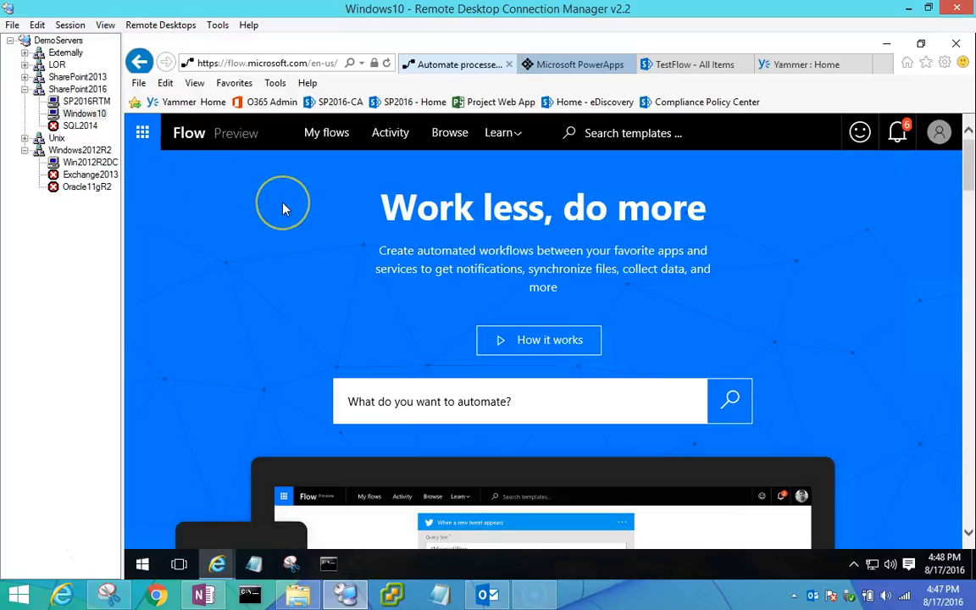
click(325, 135)
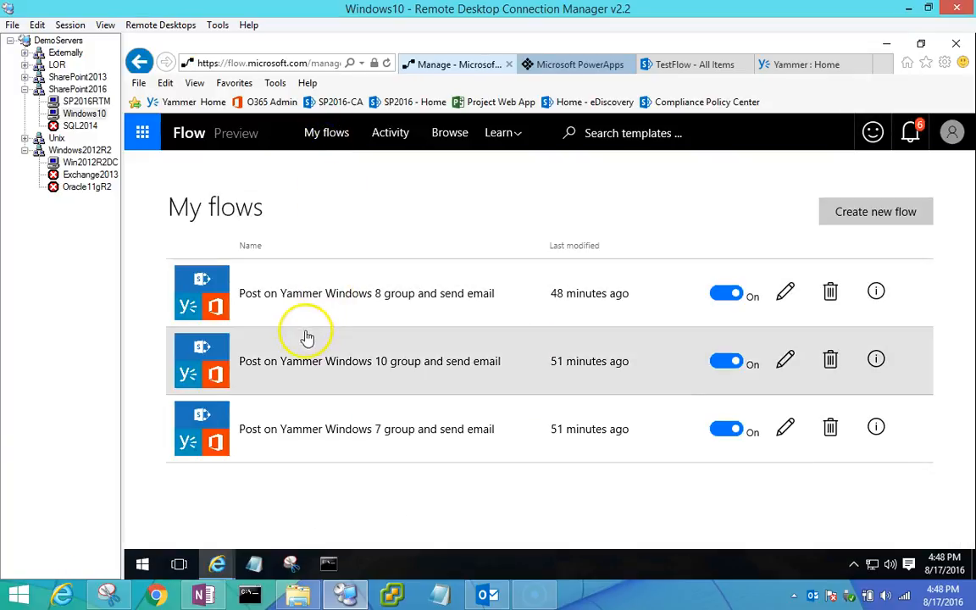
Open a new item form in the SharePoint TestFlow list and examine the OS and Owner choices.
click(695, 64)
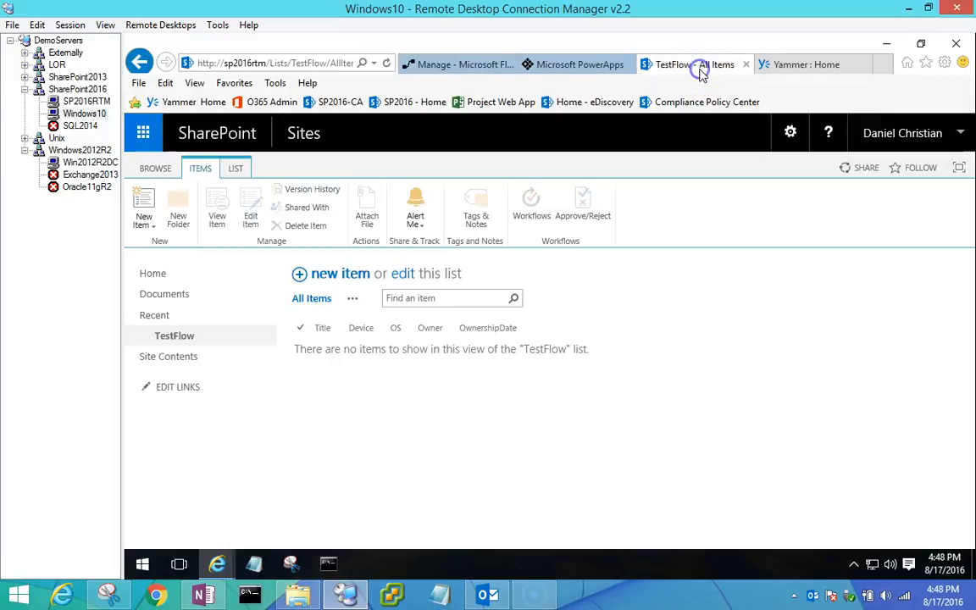
click(348, 272)
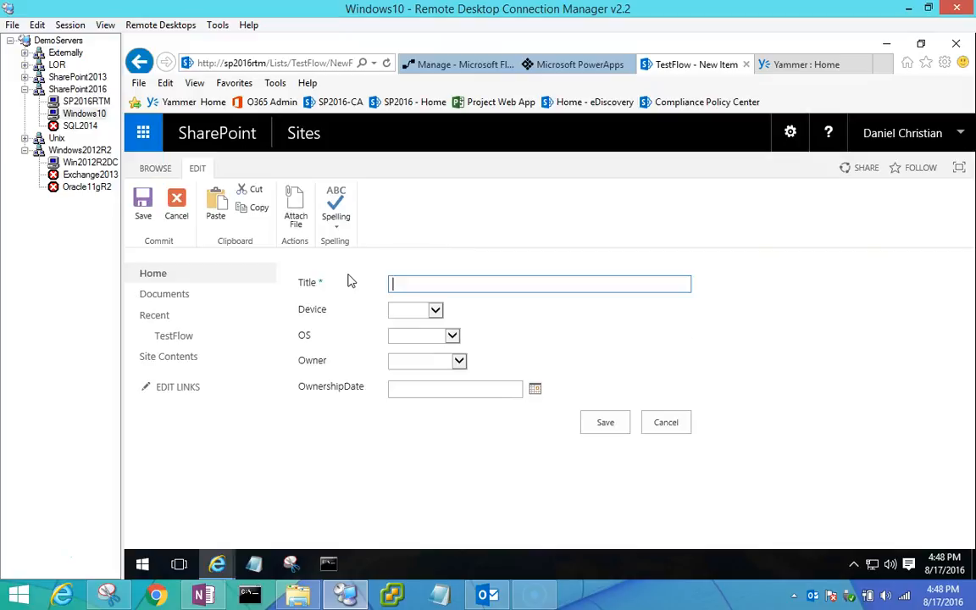
click(451, 337)
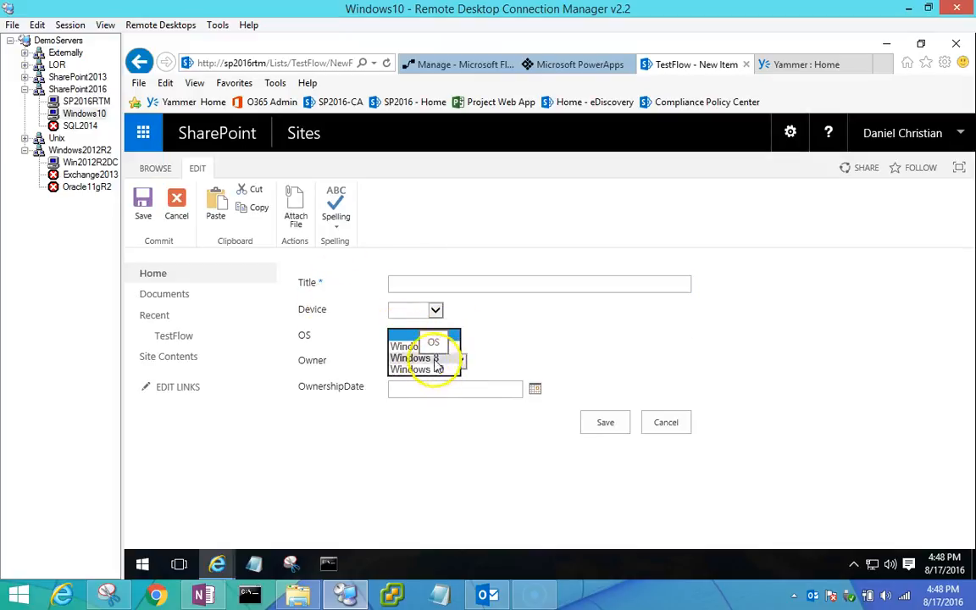
click(629, 374)
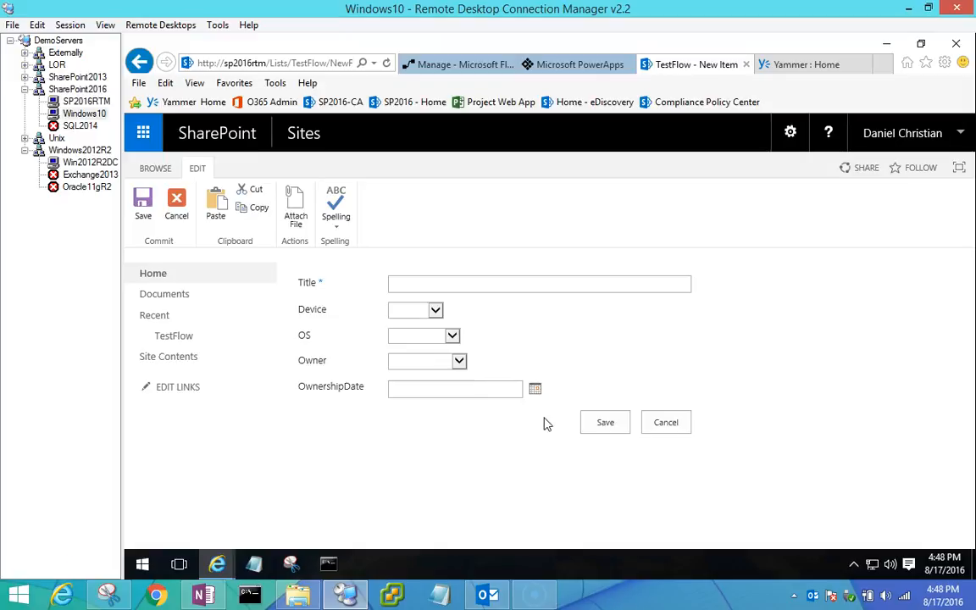
click(459, 361)
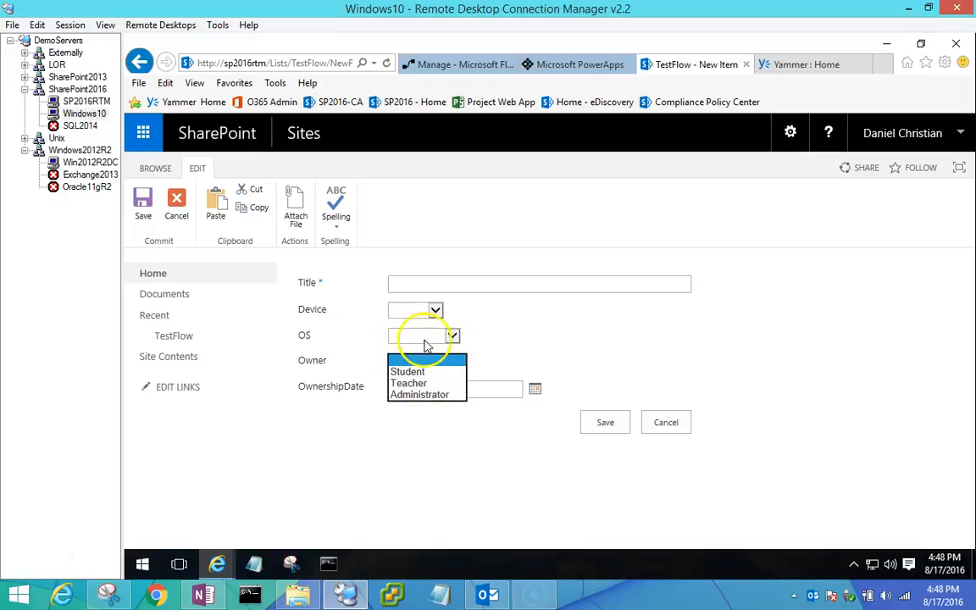
click(504, 343)
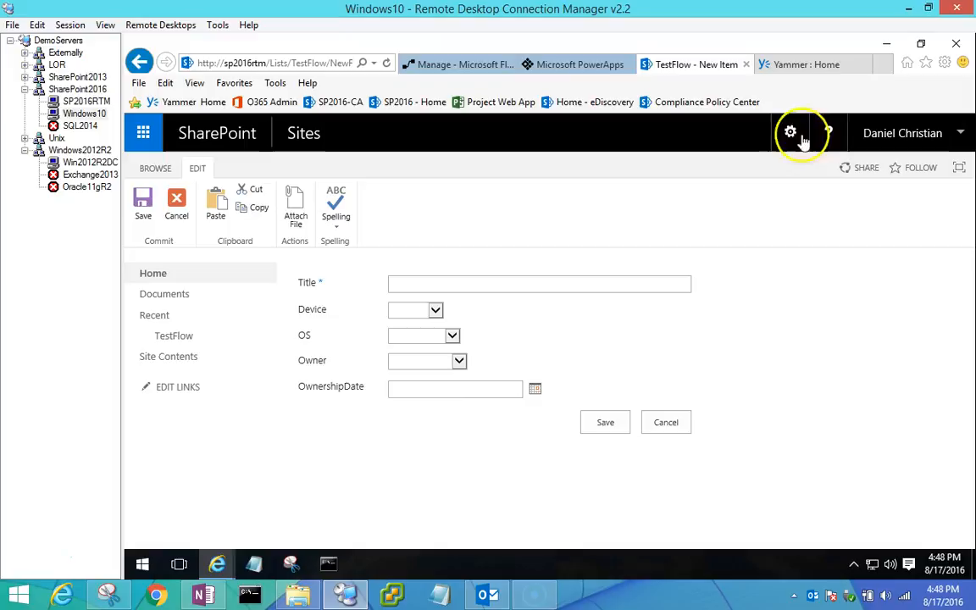
Switch to Yammer, view the Windows 10 group, and dismiss its add-members dialog.
click(801, 66)
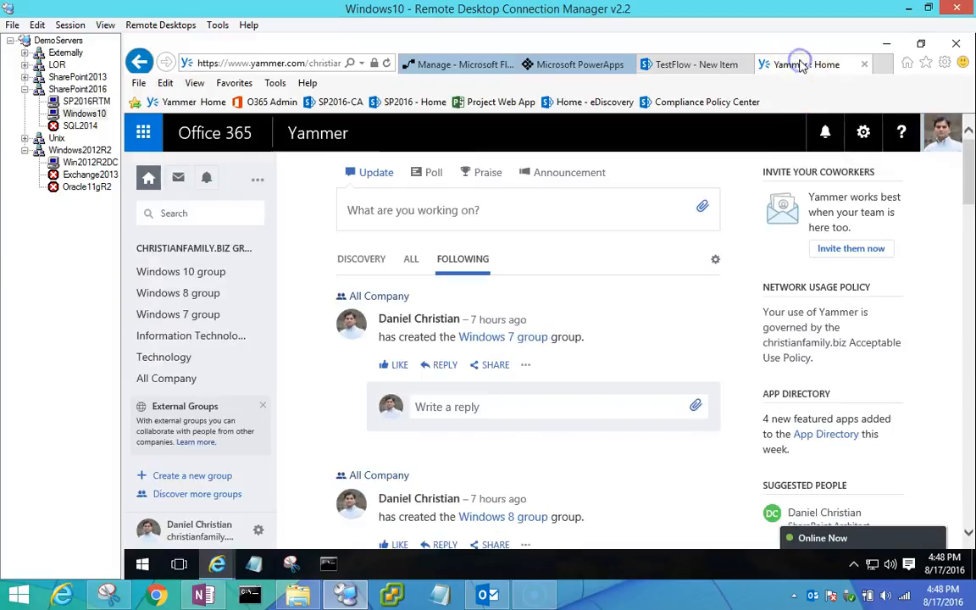
click(189, 272)
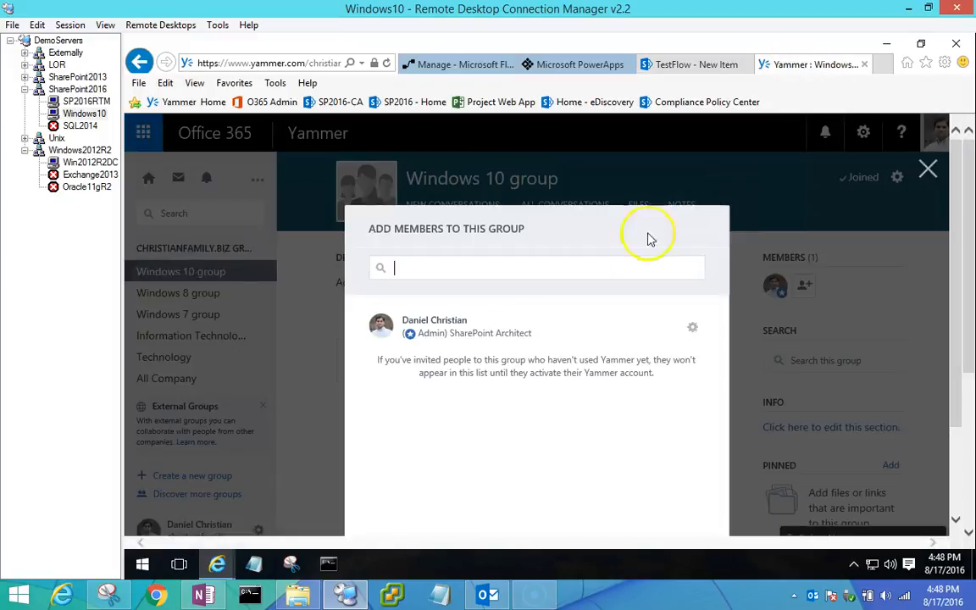
click(929, 170)
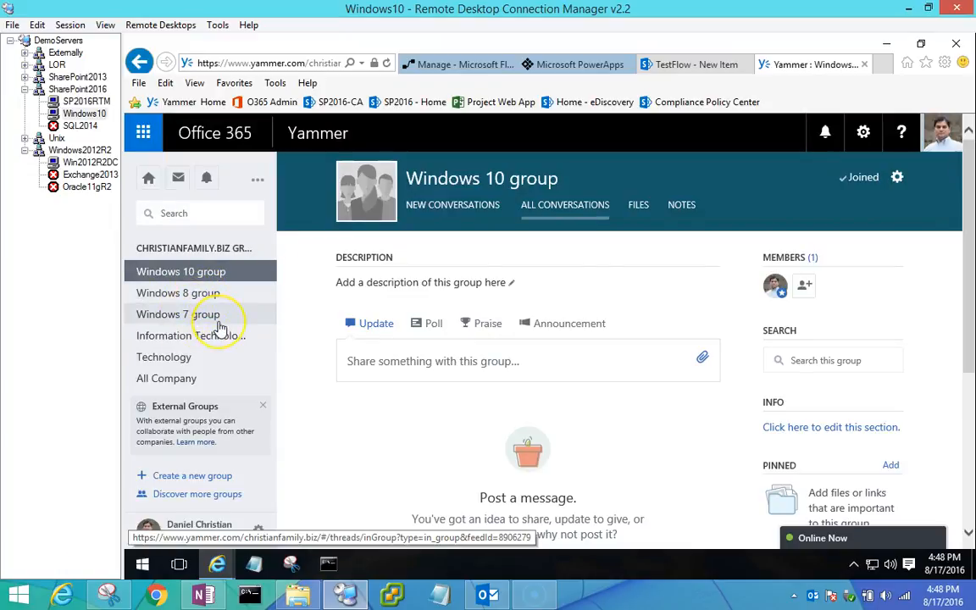
Compare the OS choices in the TestFlow new item form with the Windows groups in Yammer.
click(671, 65)
click(452, 336)
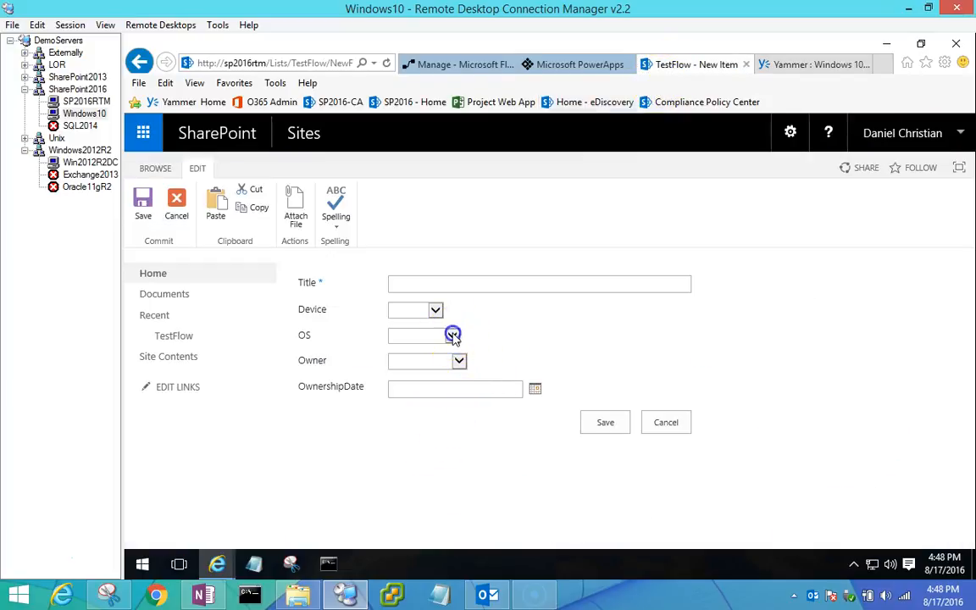
click(811, 65)
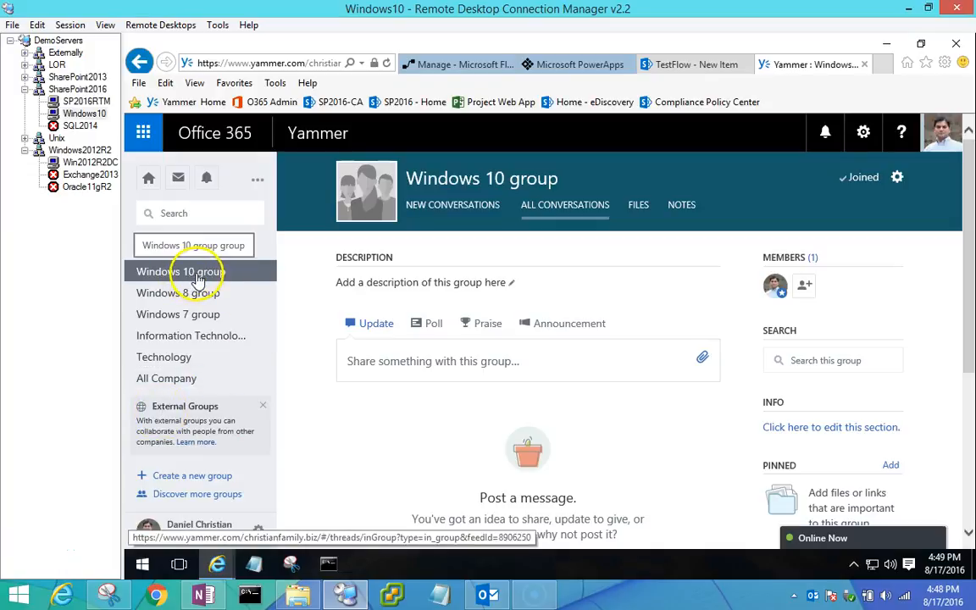
click(722, 65)
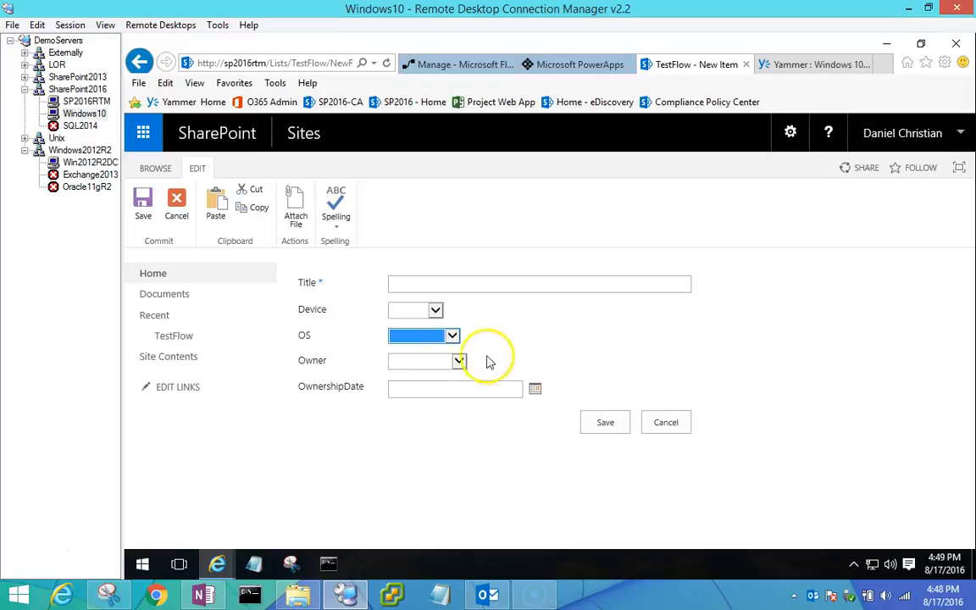
click(452, 335)
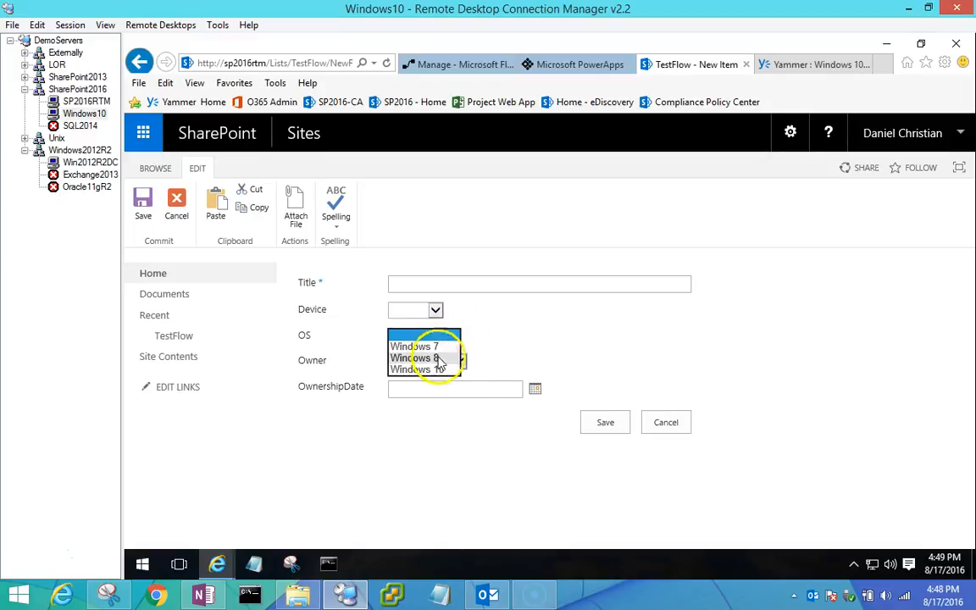
click(826, 65)
click(826, 65)
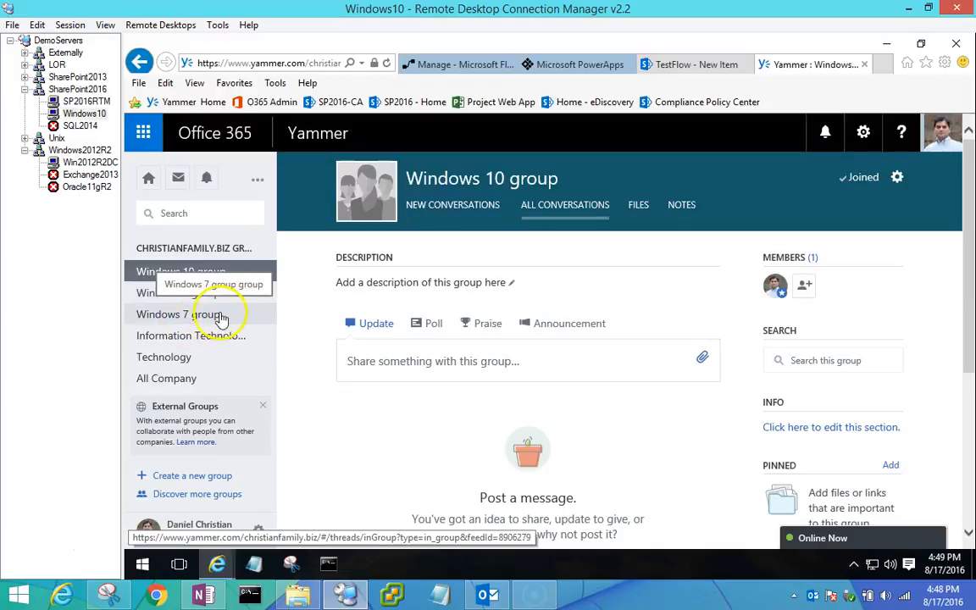
click(669, 67)
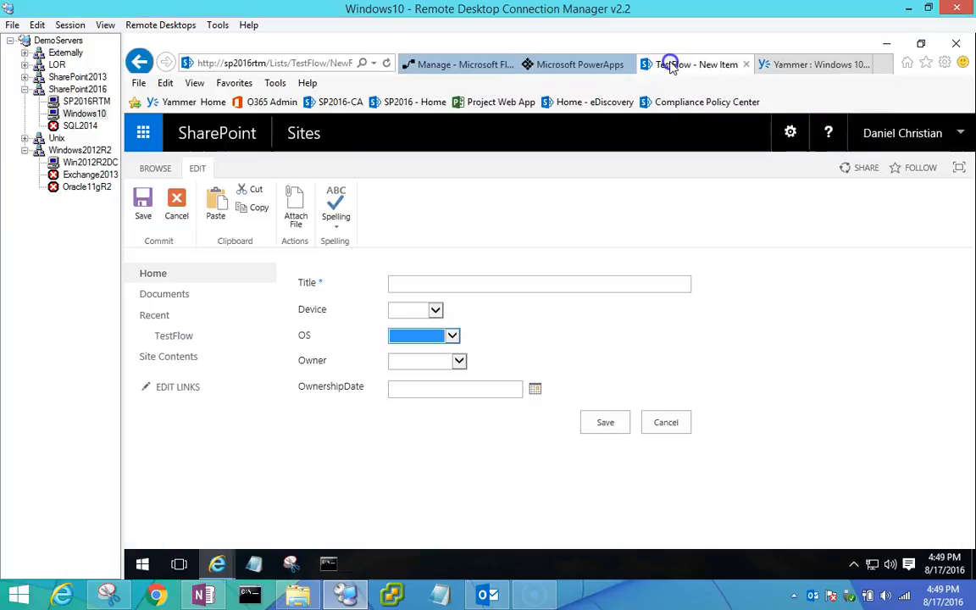
Recheck the PowerApps connections, open the flow "Post on Yammer Windows 8 group and send email", and examine its condition.
click(591, 68)
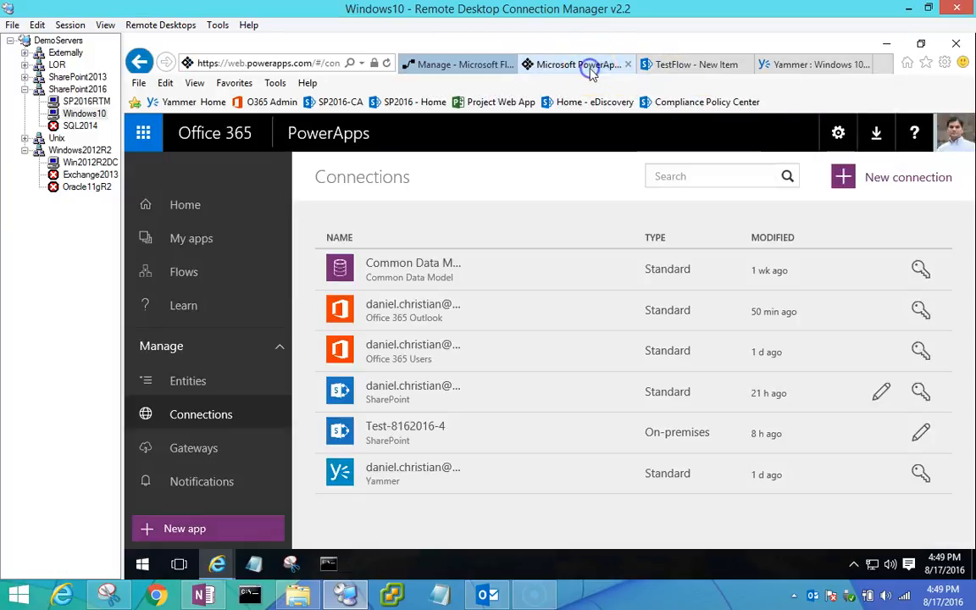
click(479, 65)
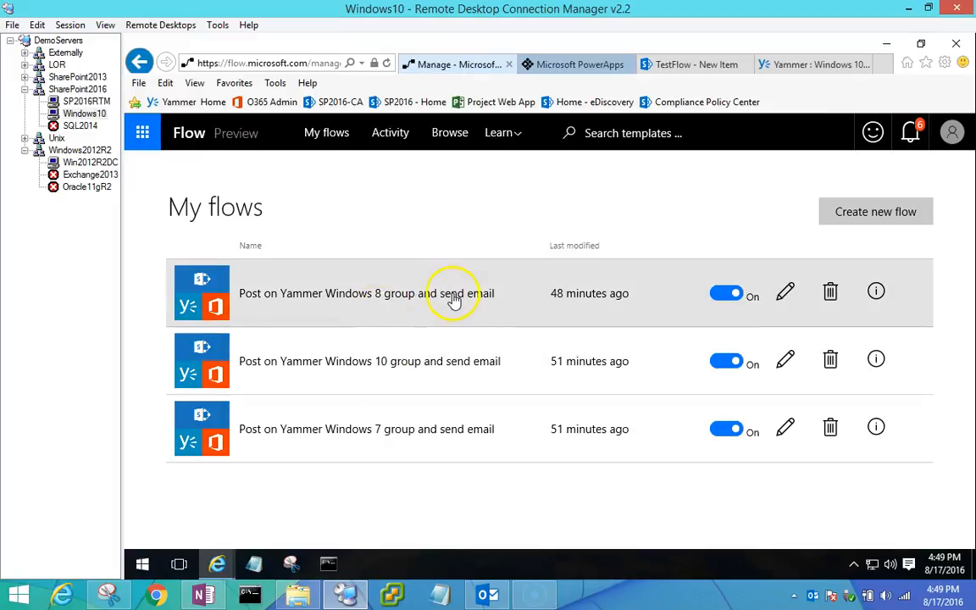
click(422, 299)
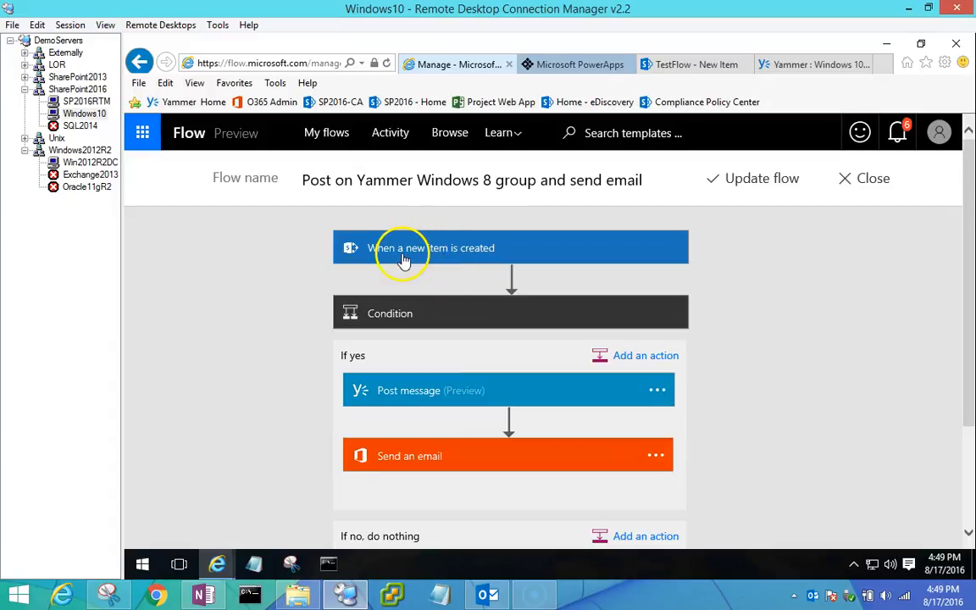
click(430, 325)
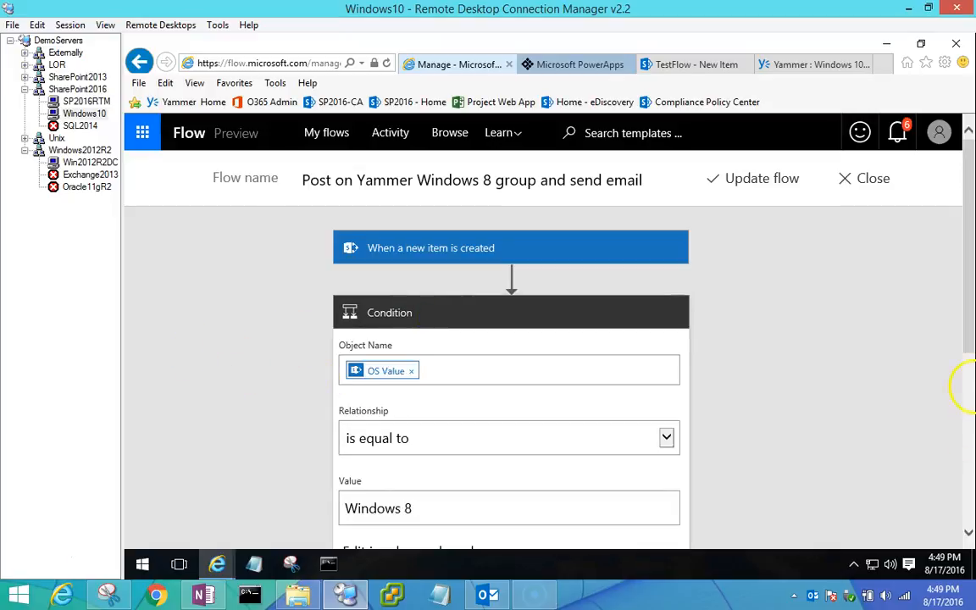
drag(971, 351, 932, 453)
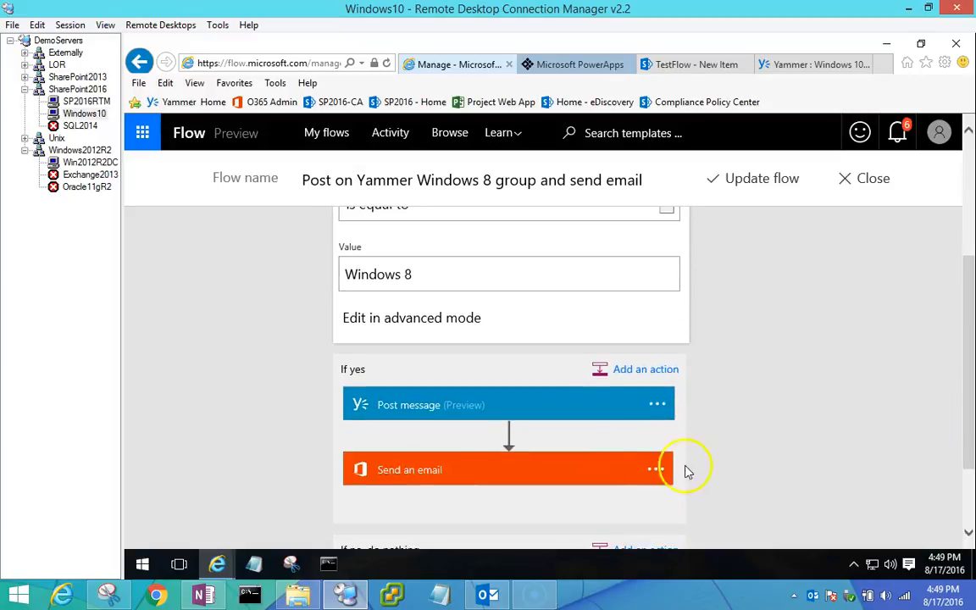
Expand the Post message action of the Windows 8 flow and compare its target group with the Windows groups in Yammer.
click(429, 406)
drag(968, 369, 949, 432)
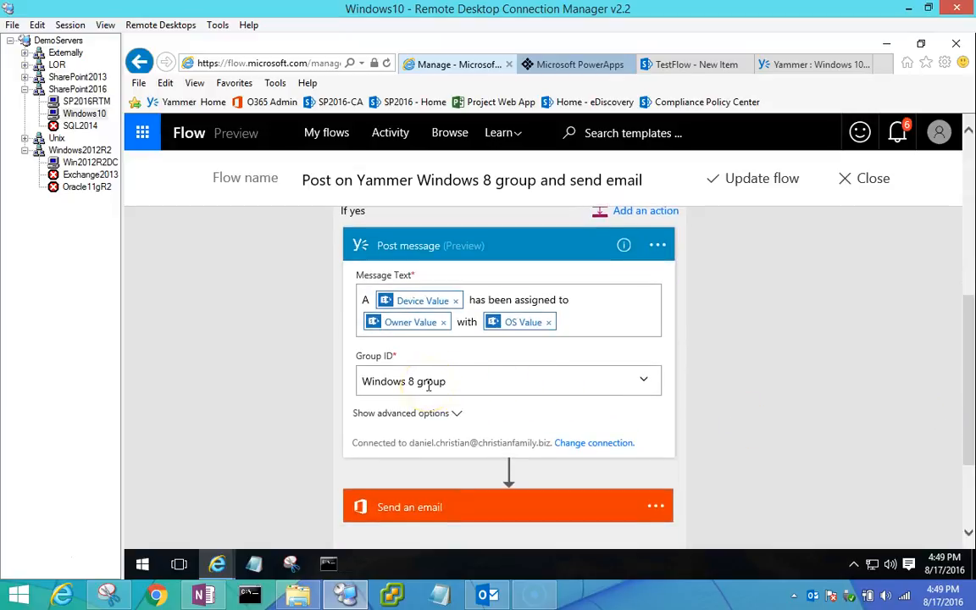
click(810, 63)
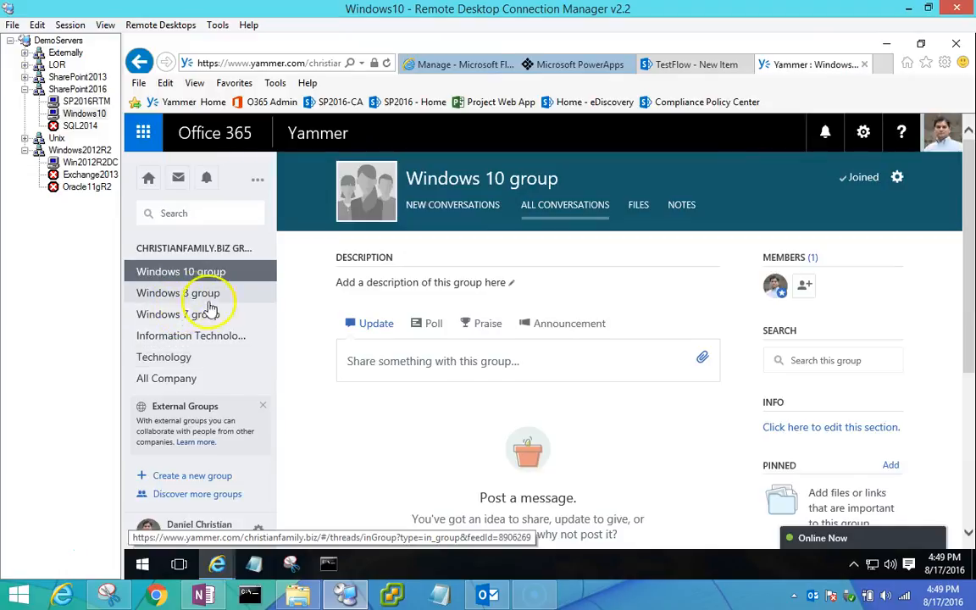
click(555, 64)
click(457, 63)
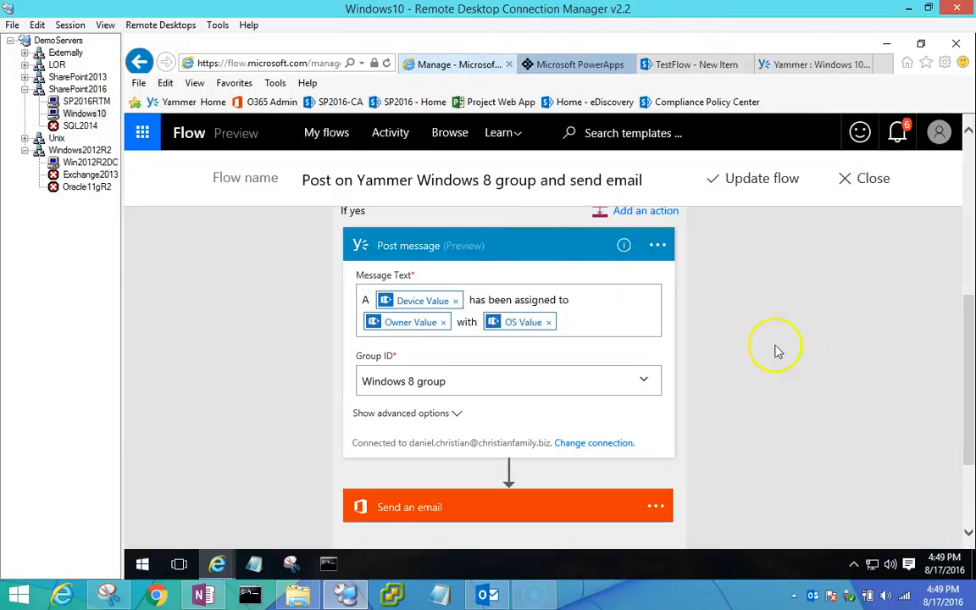
Review the recipient, subject and body of the flow's Send an email action, and close the flow without updating it.
drag(969, 321, 967, 362)
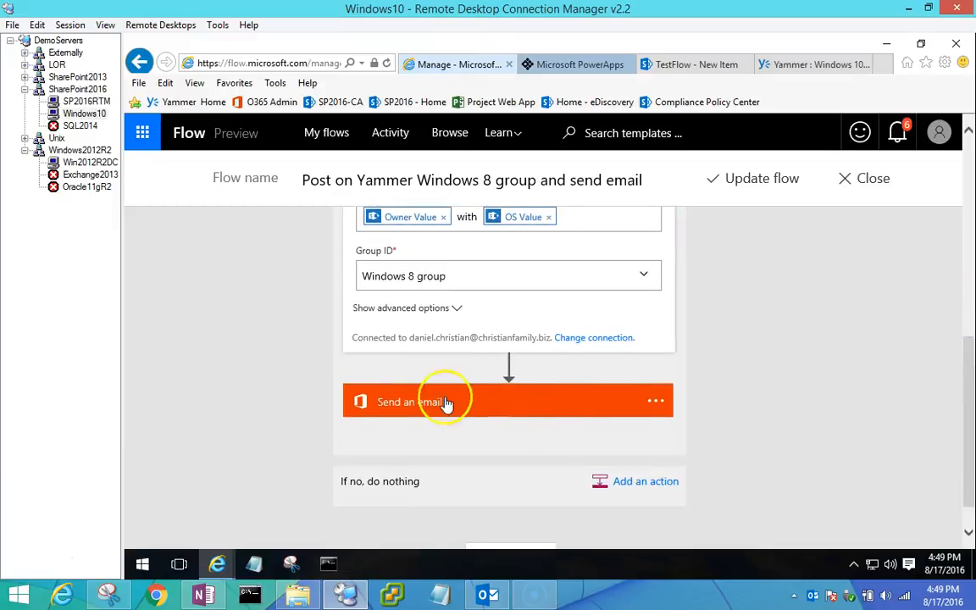
click(403, 404)
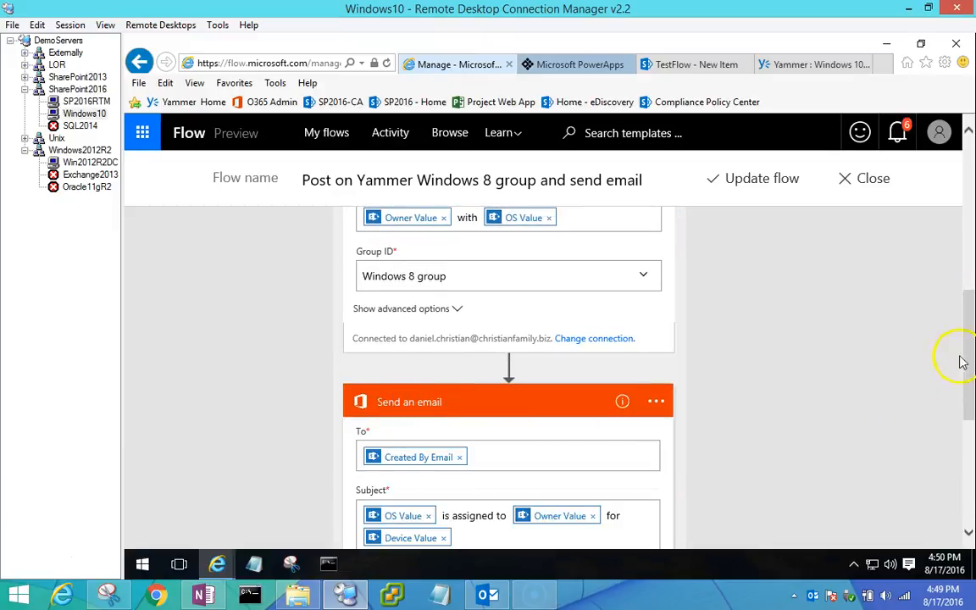
scroll(962, 363, down, 3)
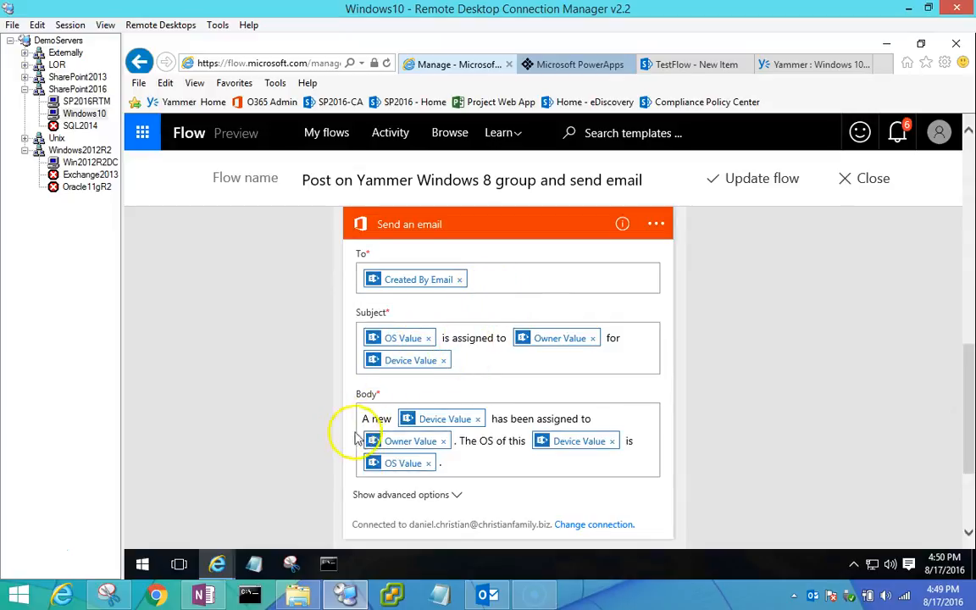
click(862, 180)
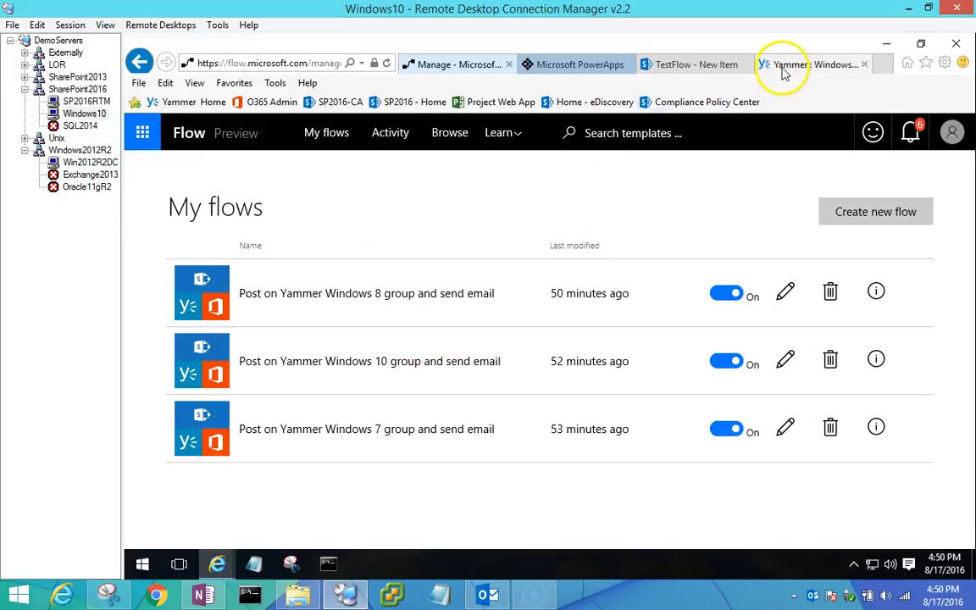
Create a TestFlow item titled "Windows 7 OS test" with Device Desktop, OS Windows 7, Owner Student and OwnershipDate 8/3/2016.
click(694, 68)
click(499, 283)
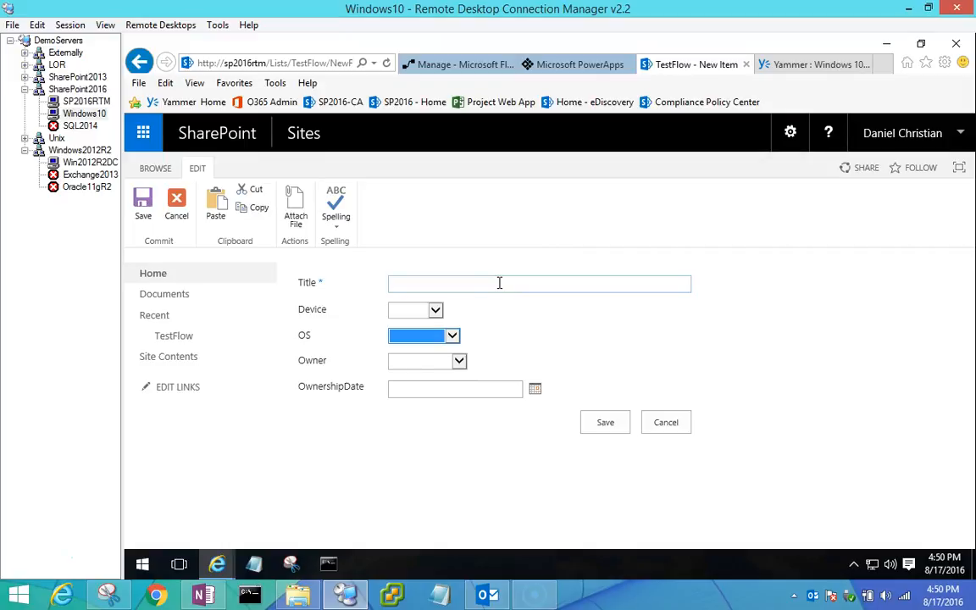
click(500, 283)
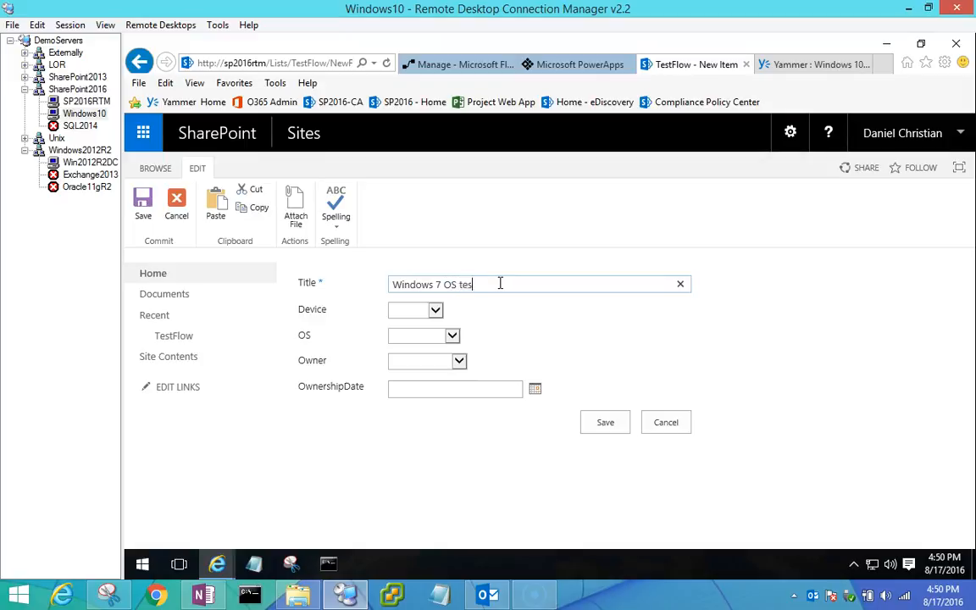
click(435, 310)
click(415, 318)
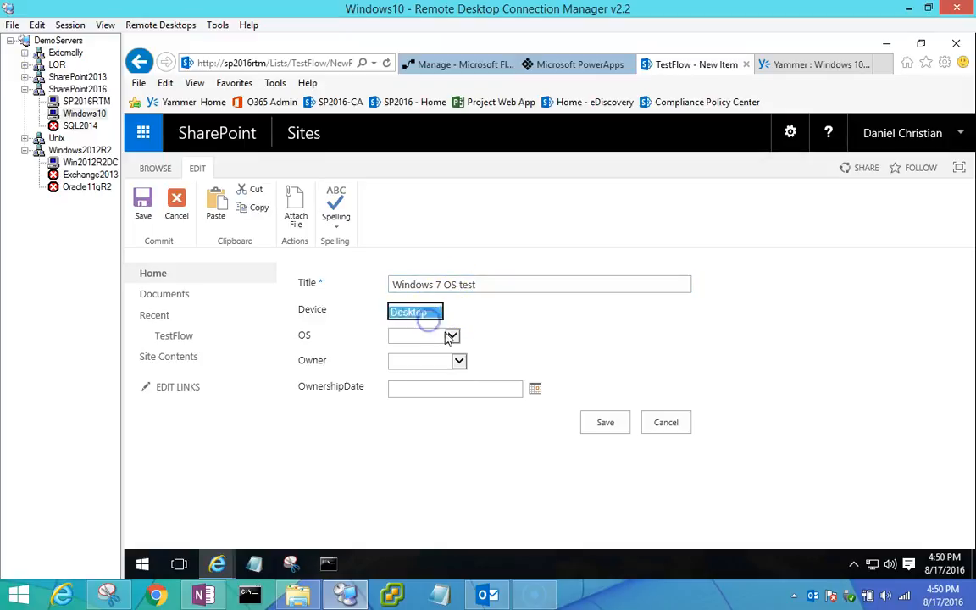
click(454, 338)
click(442, 345)
click(458, 362)
click(446, 372)
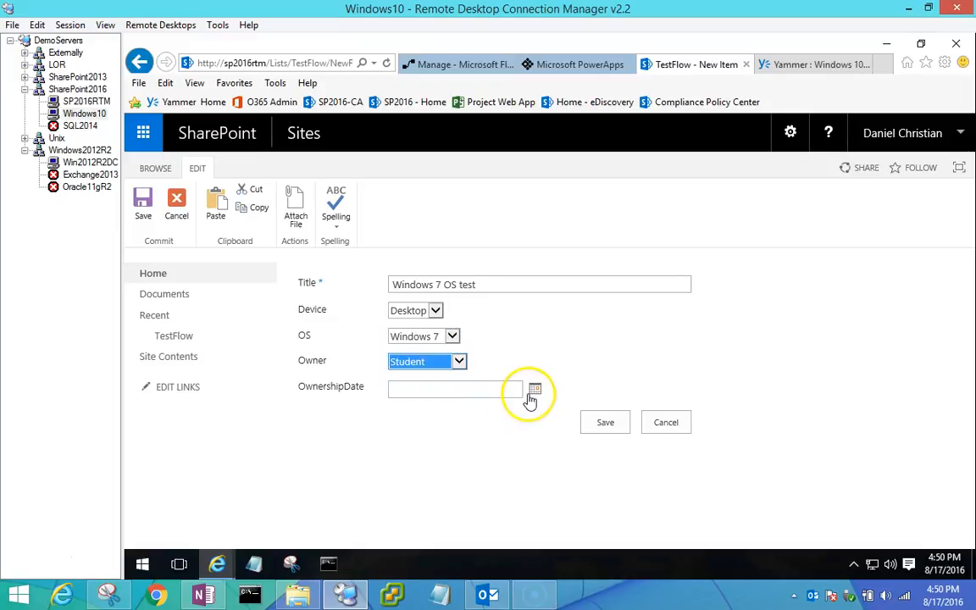
click(535, 389)
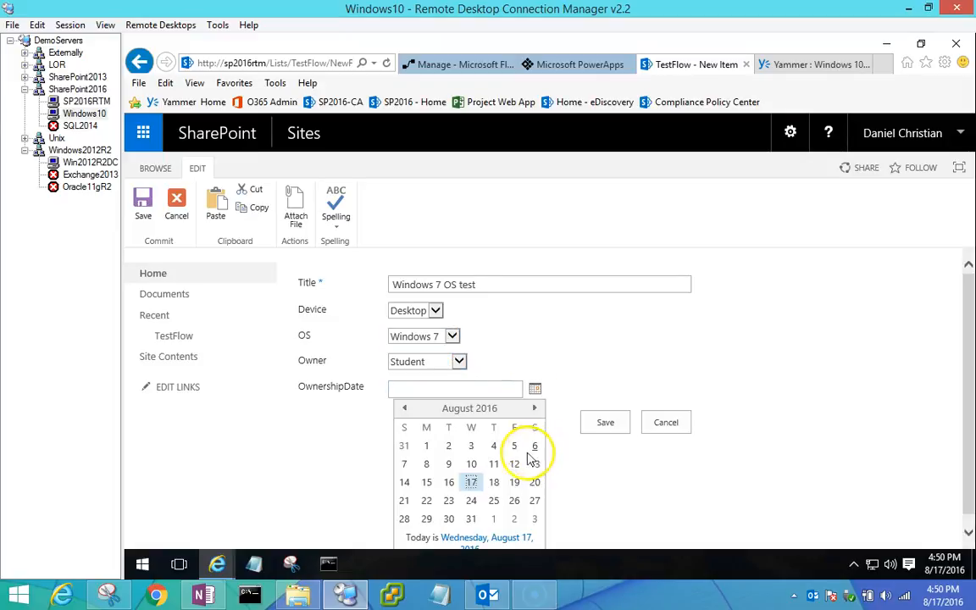
click(474, 437)
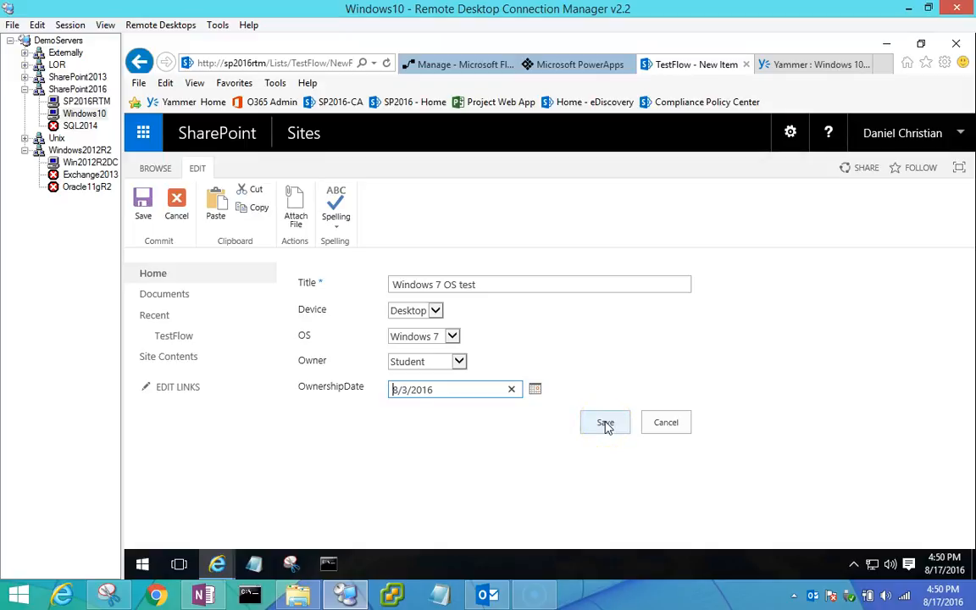
click(605, 424)
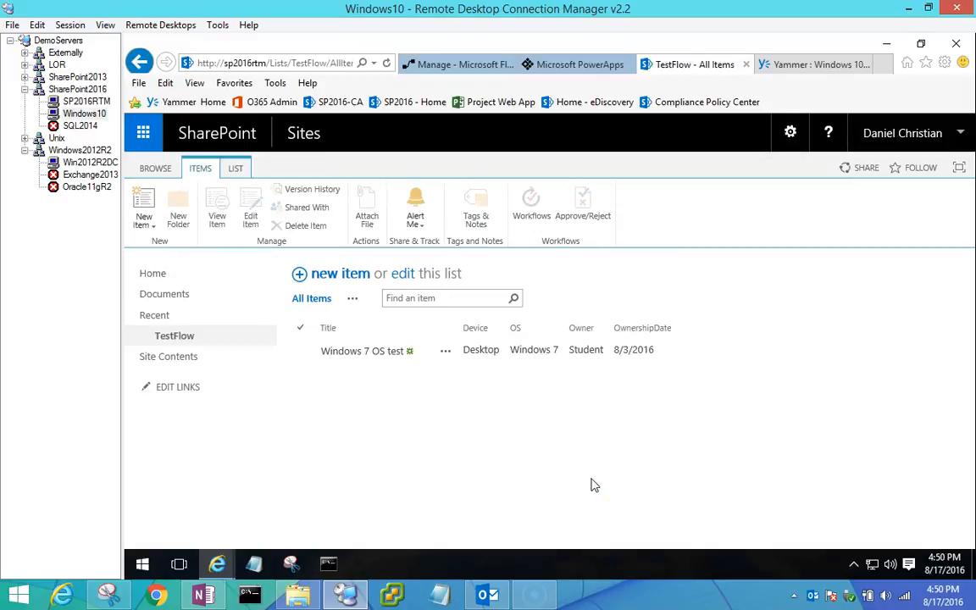
Add a TestFlow item titled "Windows 8 OS test" with Device Laptop, OS Windows 8, Owner Teacher and OwnershipDate 8/10/2016.
click(348, 281)
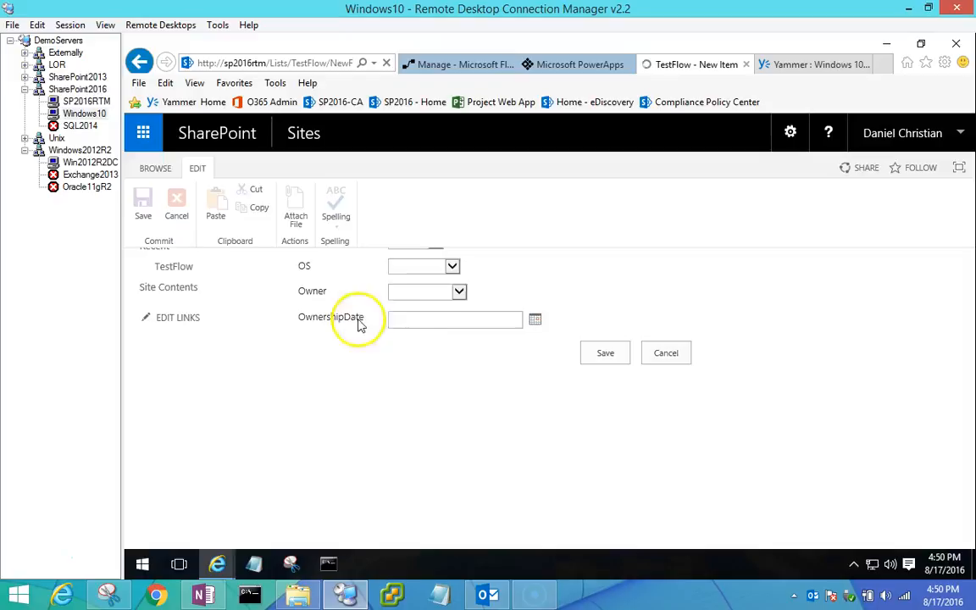
text(Windows 8 OS test)
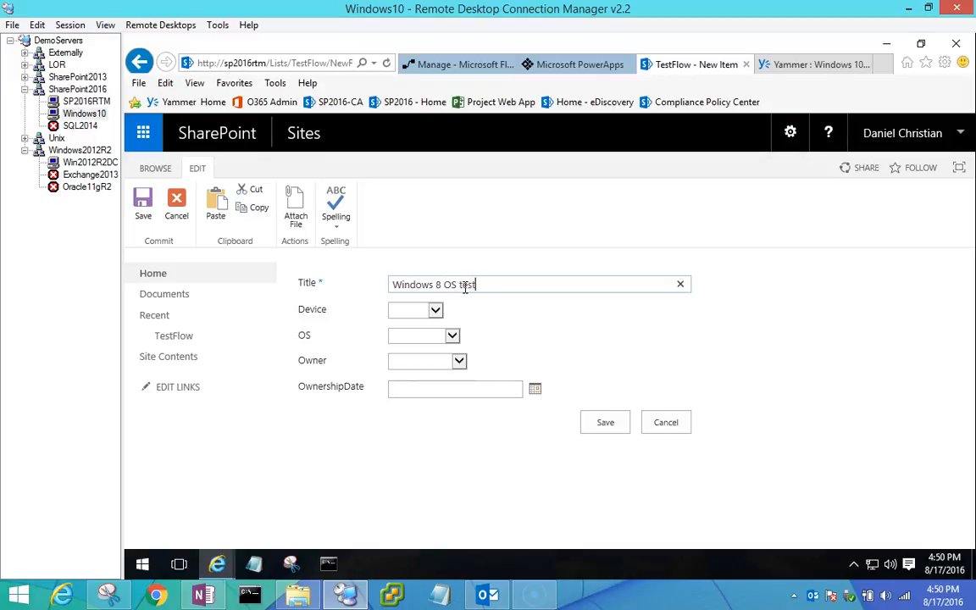
click(434, 311)
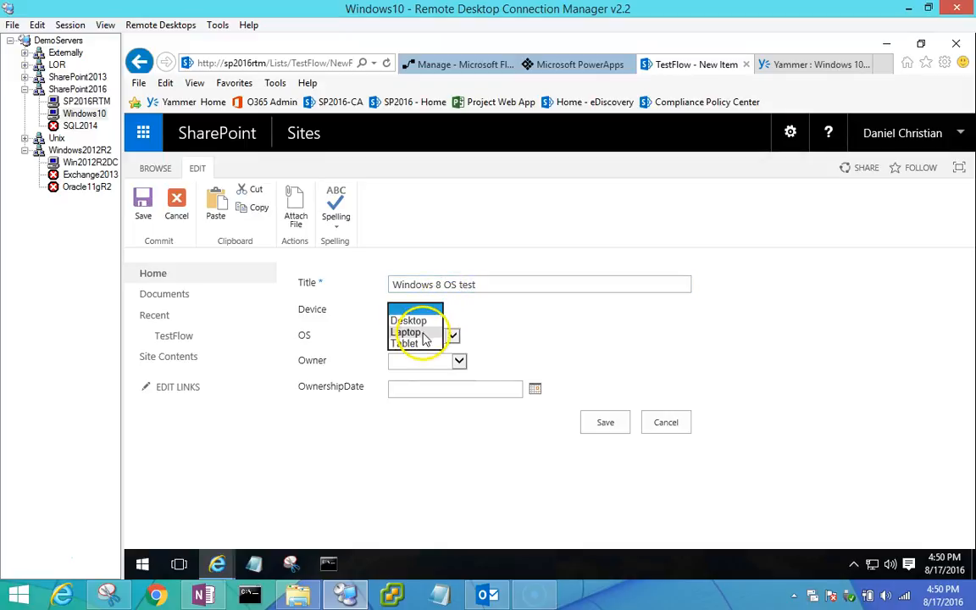
click(423, 333)
click(453, 337)
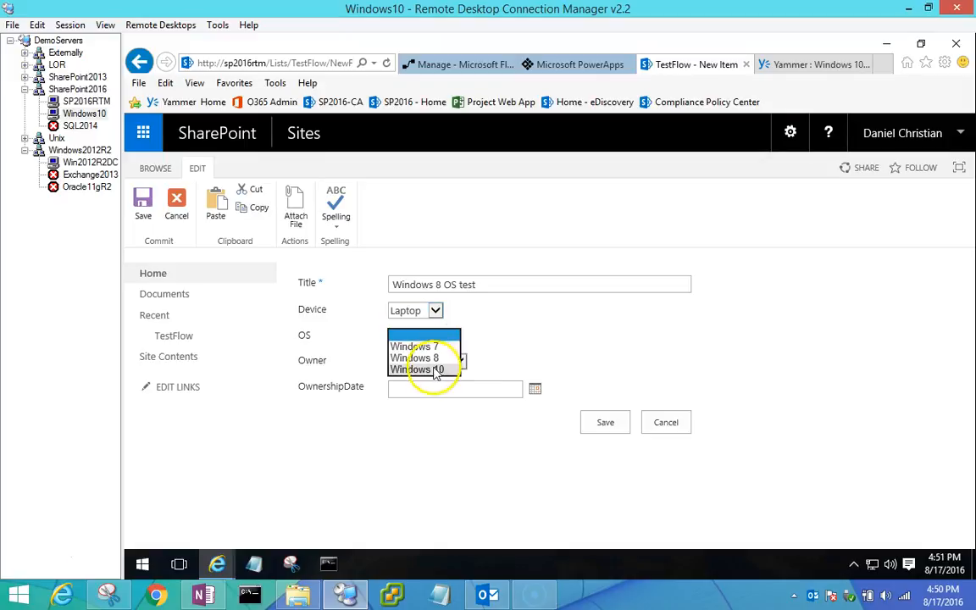
click(434, 359)
click(456, 366)
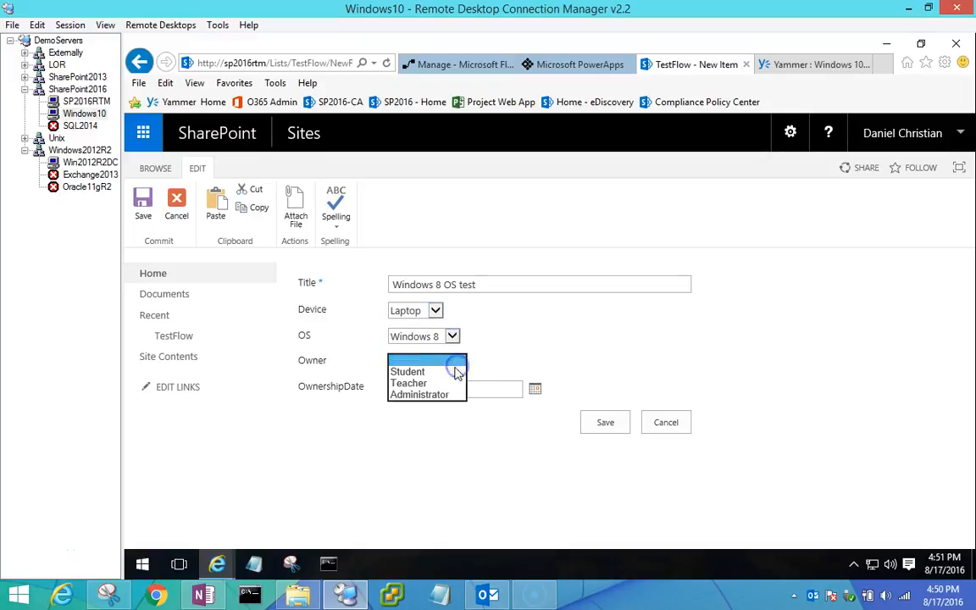
click(434, 383)
click(534, 389)
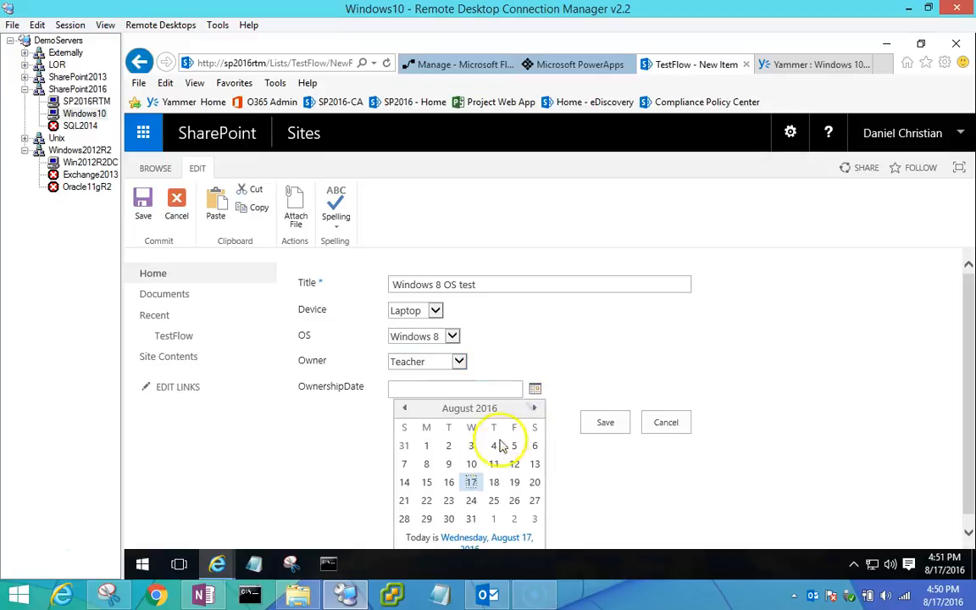
click(471, 463)
click(605, 429)
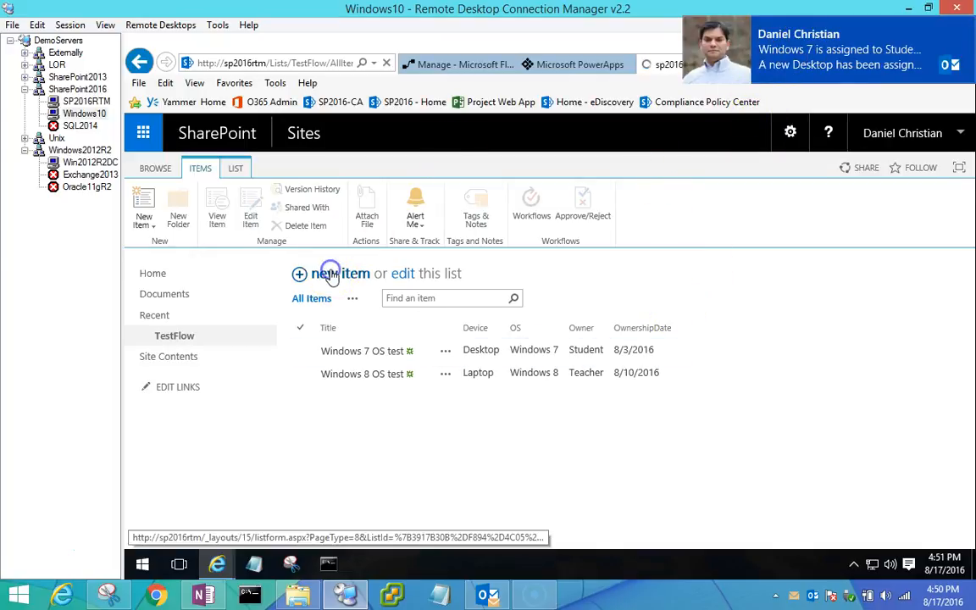
Add a TestFlow item titled "Windows 10 OS Test" with Device Tablet, OS Windows 10, Owner Administrator and OwnershipDate 8/18/2016.
click(413, 284)
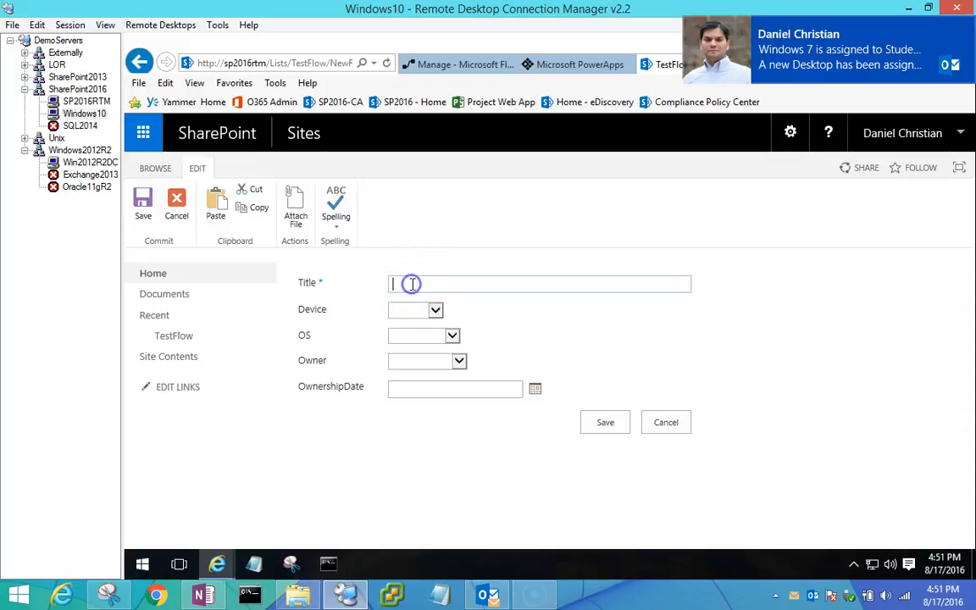
text(Windows 10 OS Test)
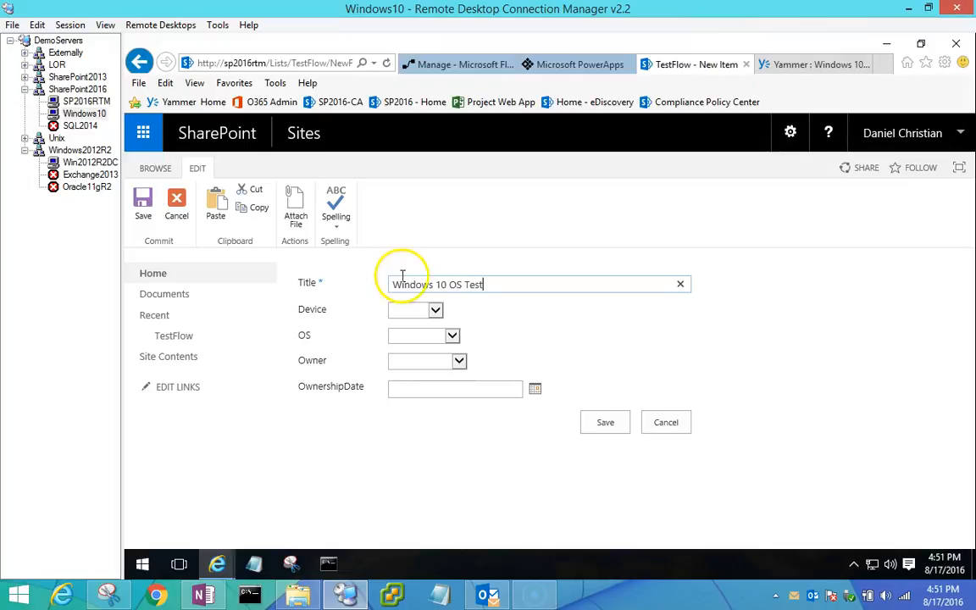
click(435, 310)
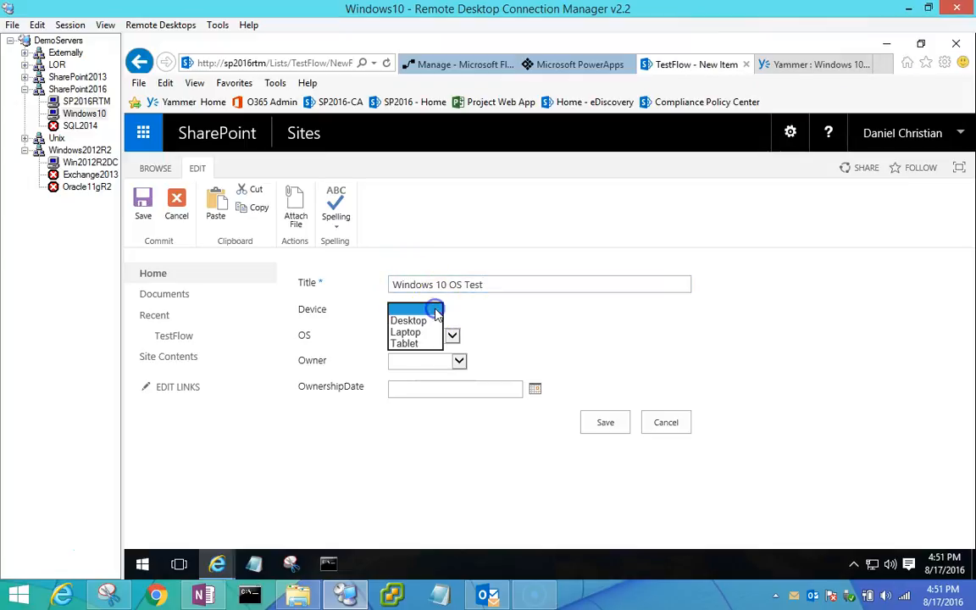
click(416, 344)
click(451, 336)
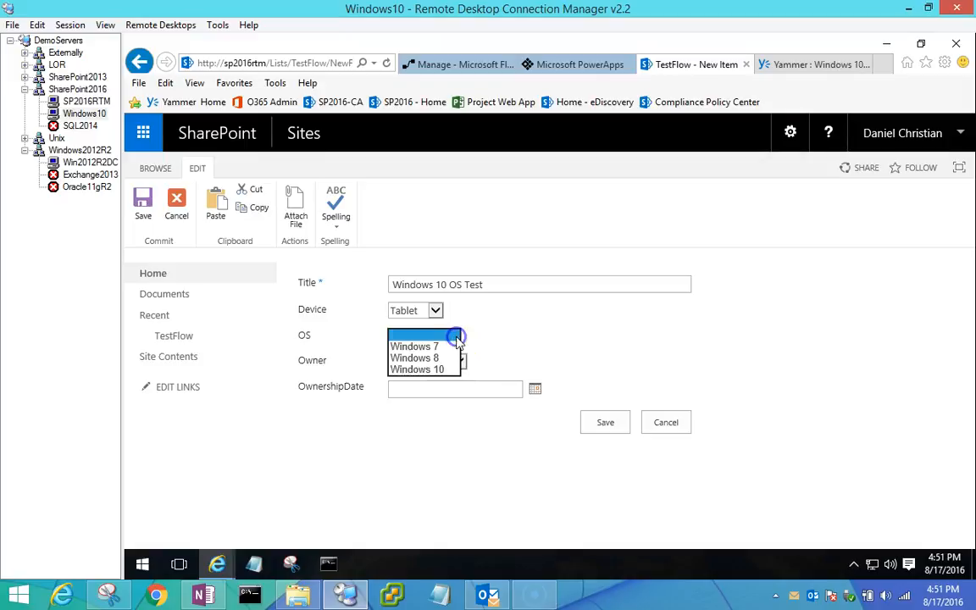
click(436, 370)
click(458, 363)
click(431, 393)
click(534, 392)
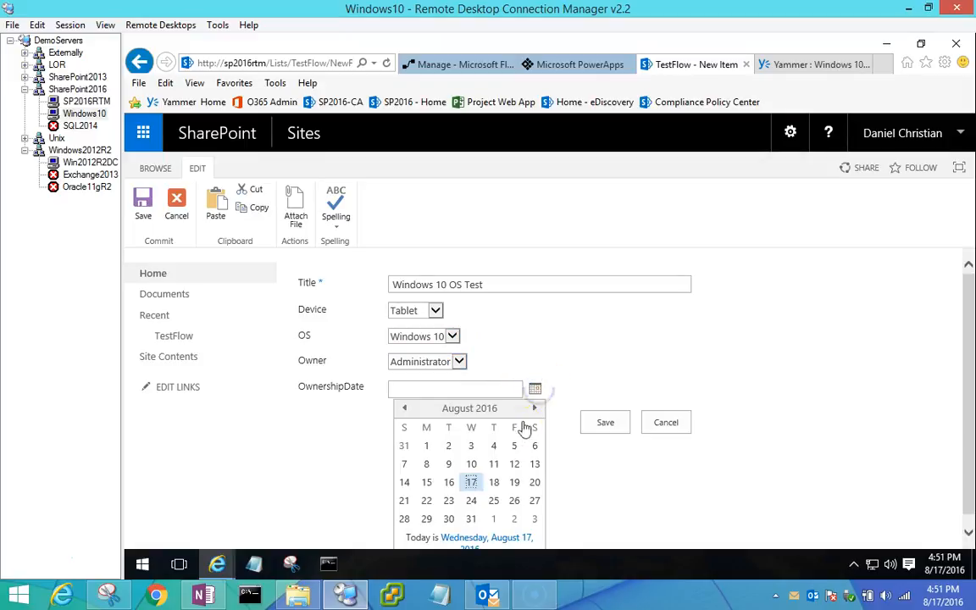
click(495, 480)
click(611, 422)
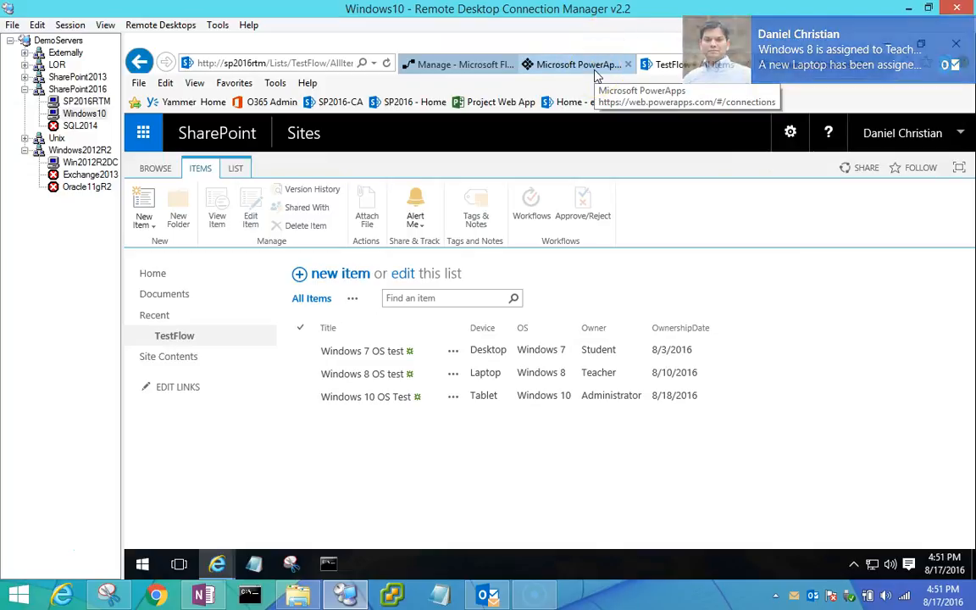
Switch to Outlook and read the emails about the Windows 7, Windows 8 and Windows 10 device assignments.
click(490, 594)
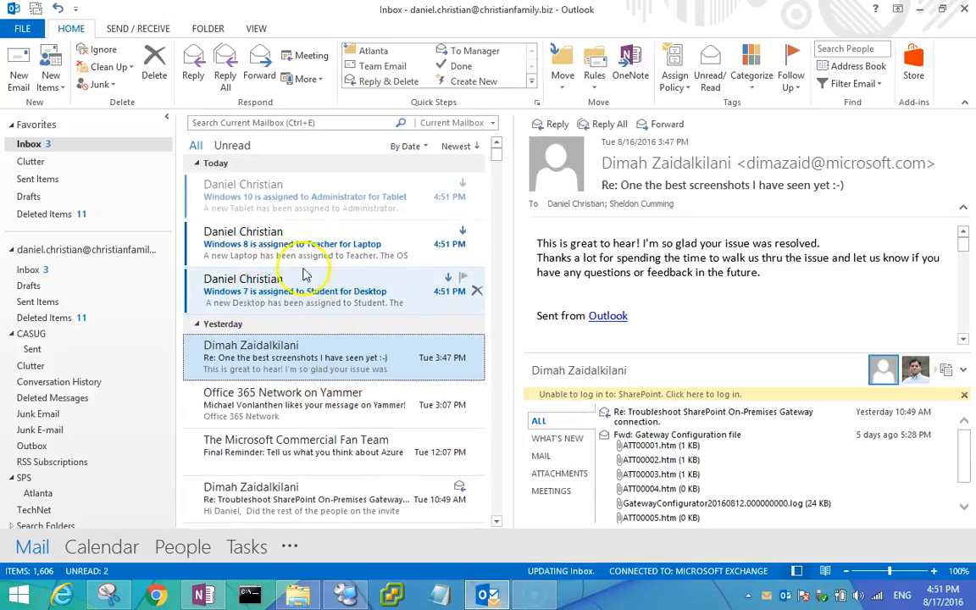
click(340, 293)
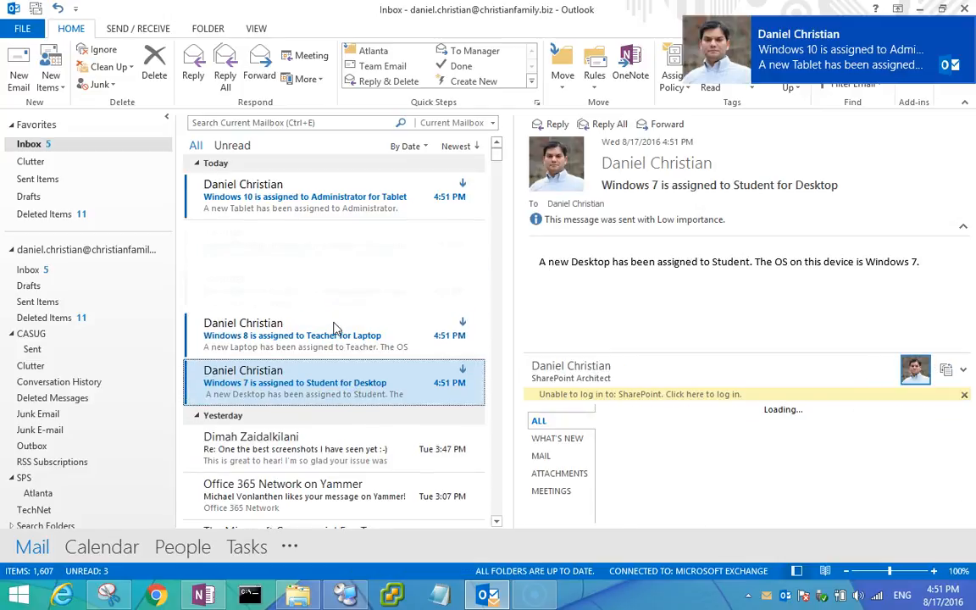
click(250, 341)
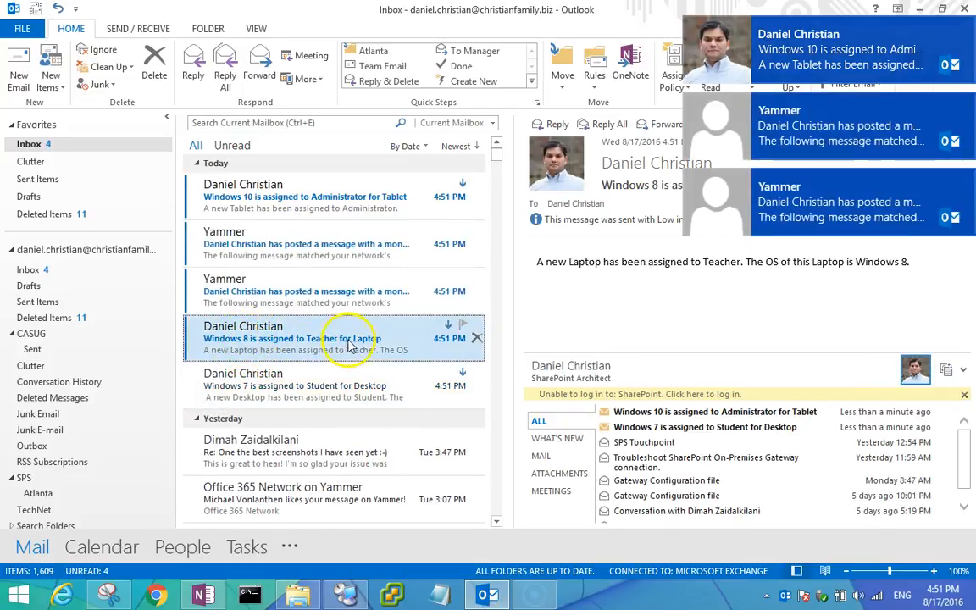
click(391, 205)
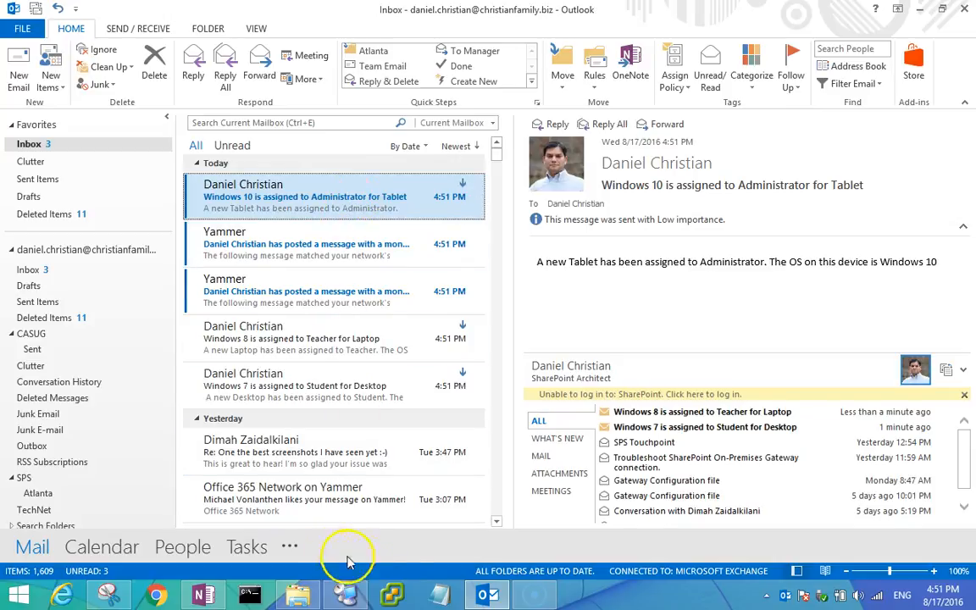
Switch back to Yammer in the remote session and check the Windows 7, Windows 8 and Windows 10 groups for the flow-generated posts.
click(349, 597)
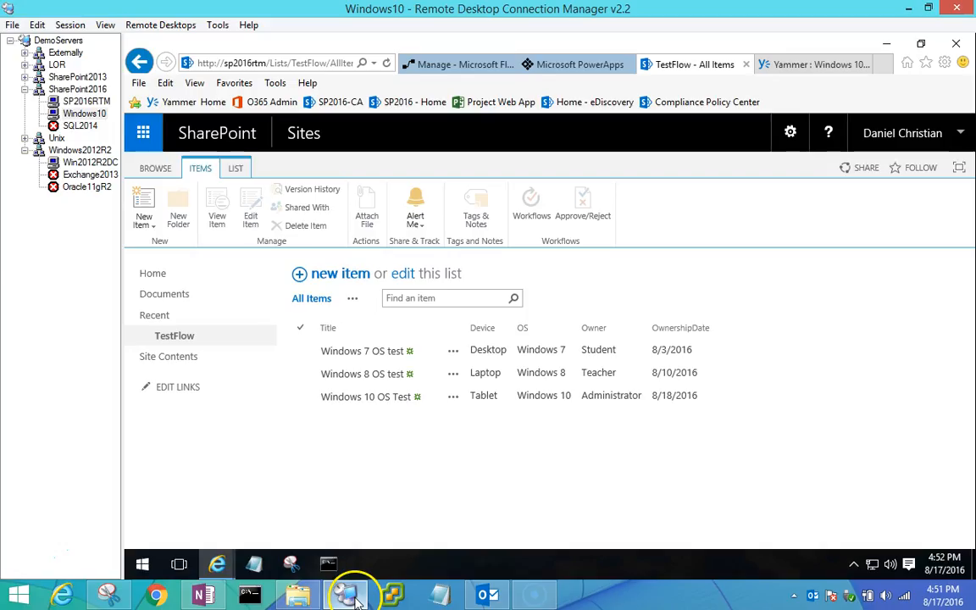
click(819, 68)
click(188, 317)
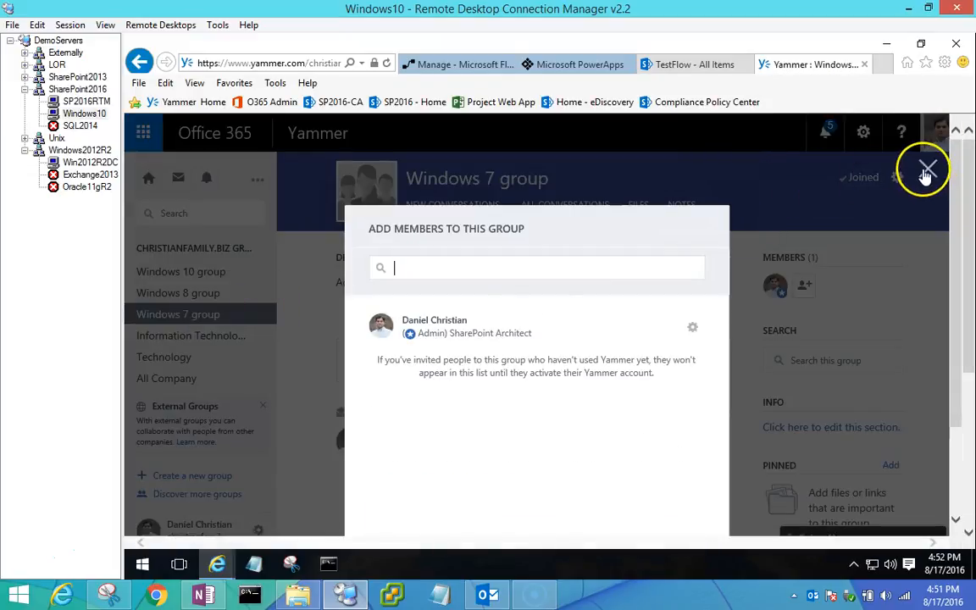
click(927, 173)
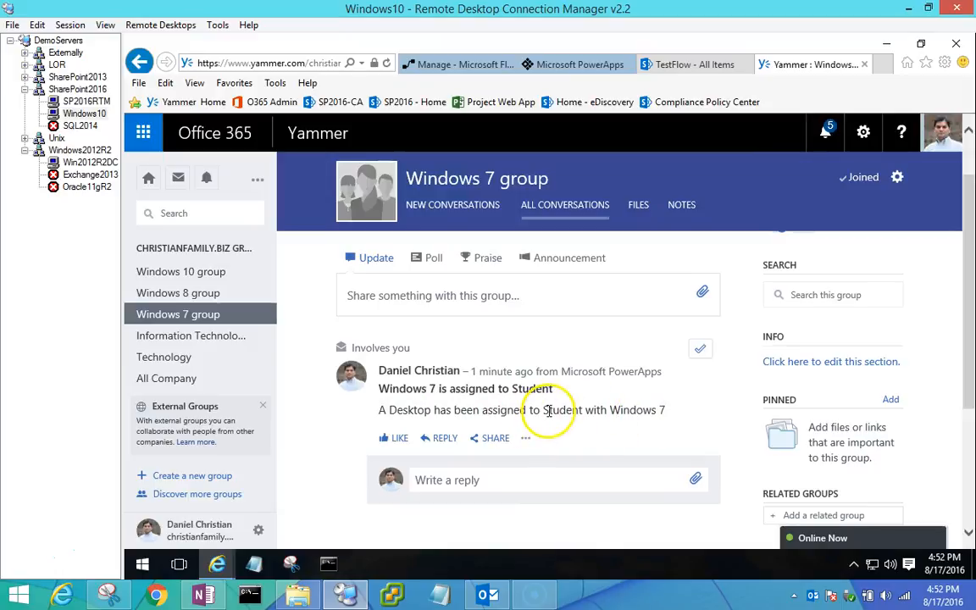
click(183, 295)
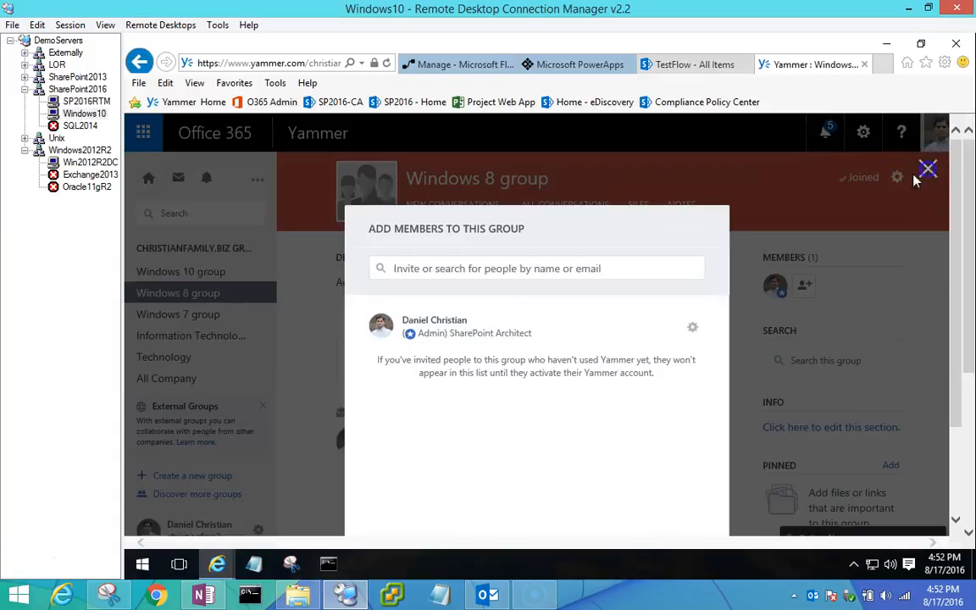
click(927, 170)
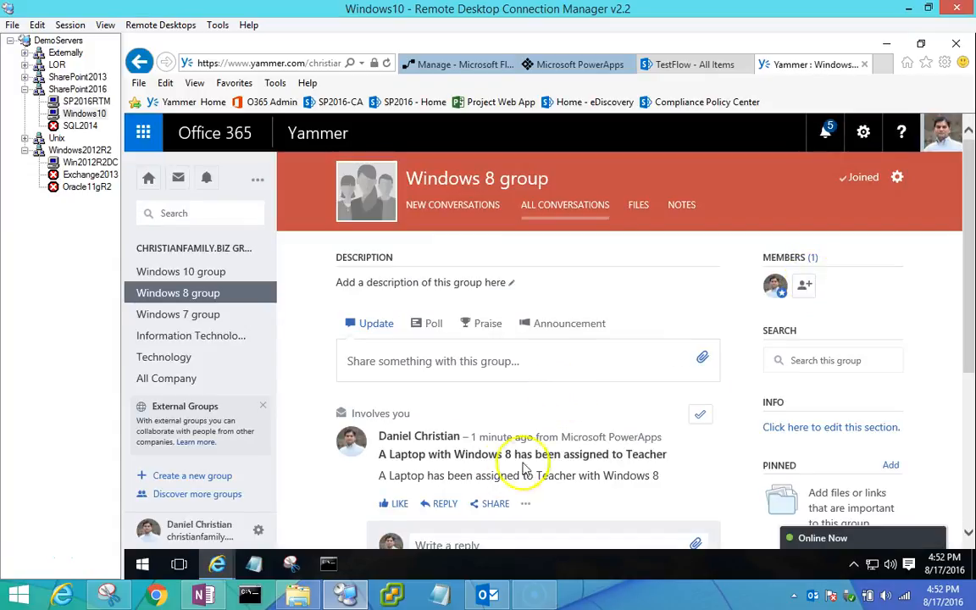
click(230, 272)
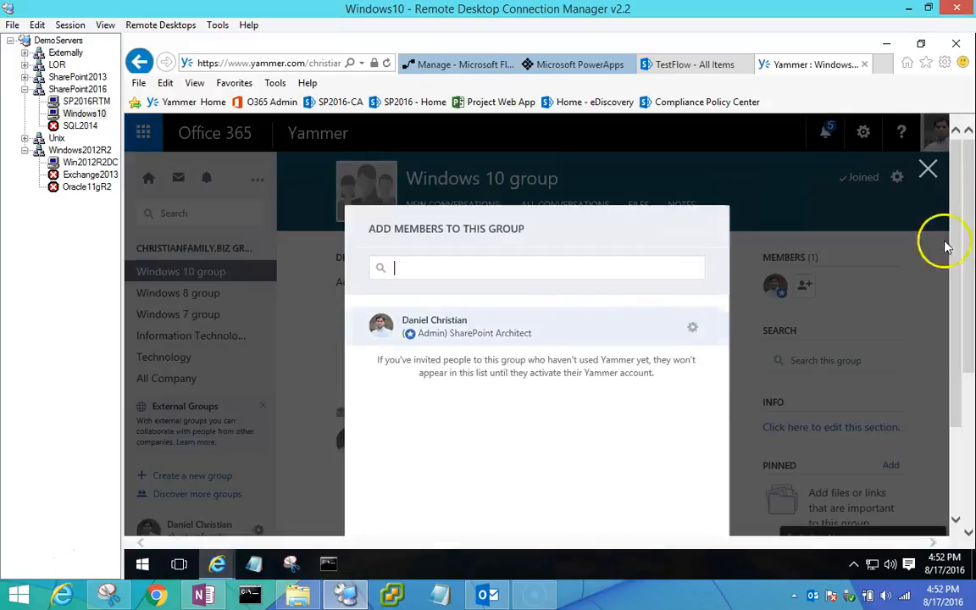
click(929, 170)
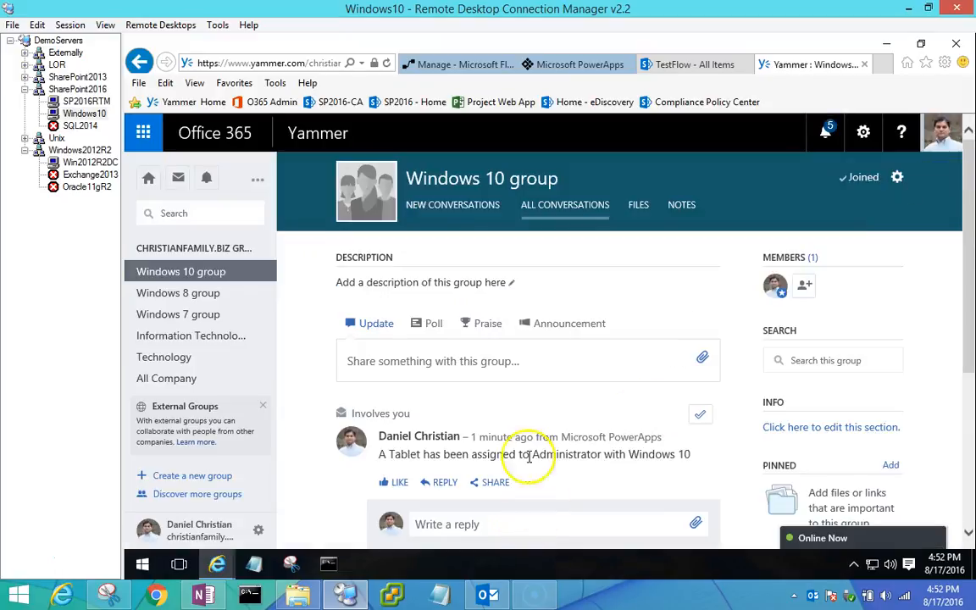
Return to Microsoft Flow and view the My flows list.
mouse_move(452, 447)
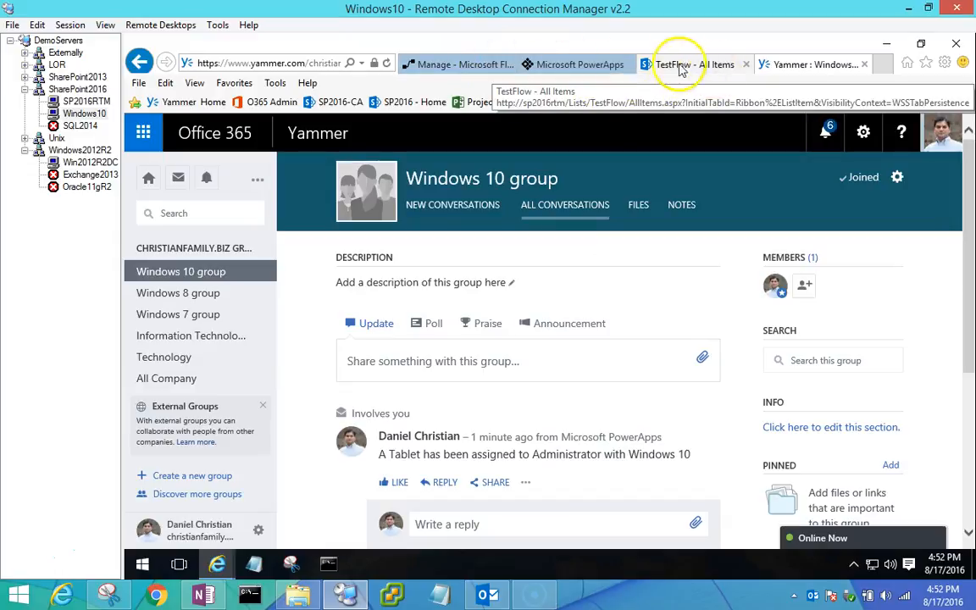
click(571, 63)
click(459, 58)
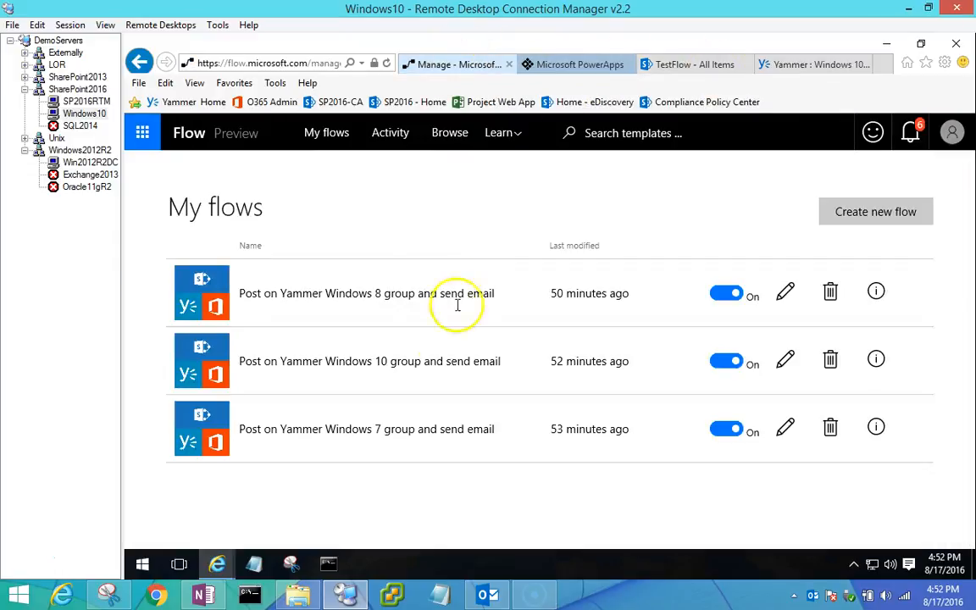